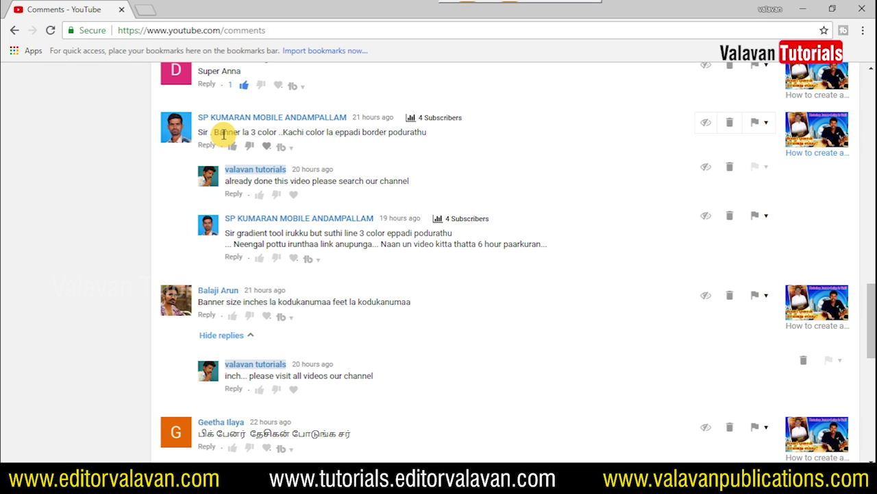
Step: Read the viewer's comment and follow-up reply asking how to make a three-colour border for a banner
left_click_drag(224, 132, 332, 133)
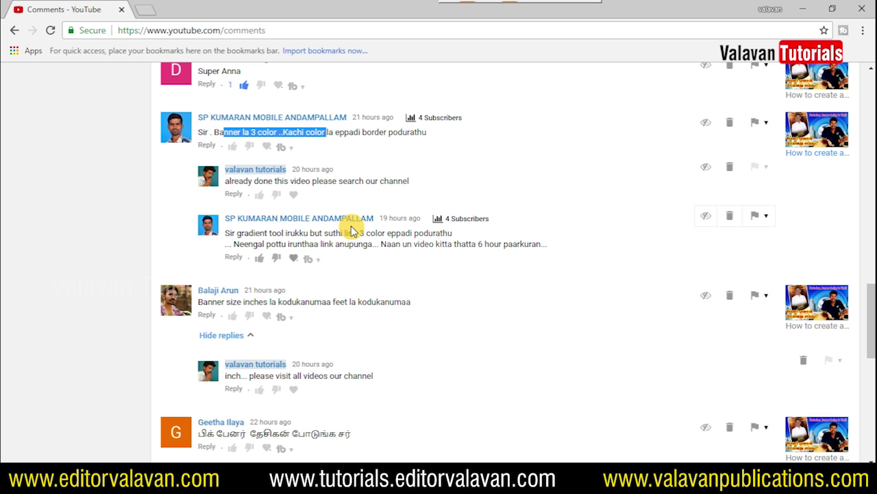
left_click_drag(240, 233, 473, 245)
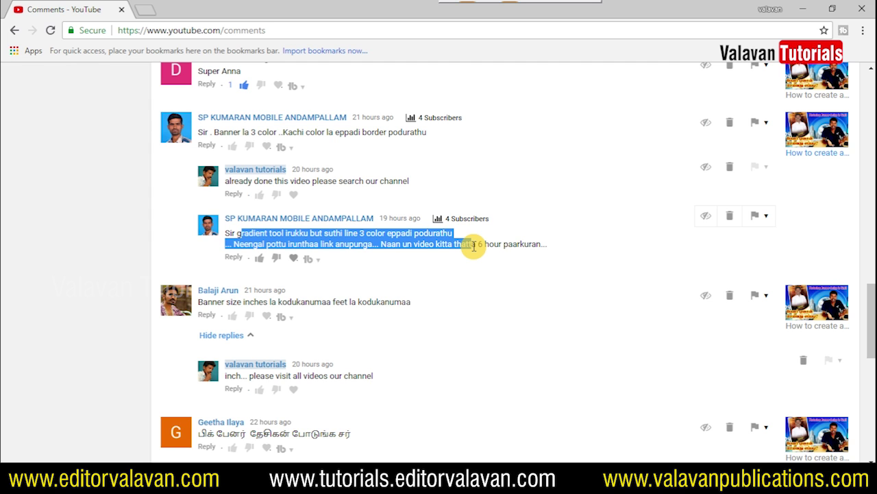
left_click(473, 245)
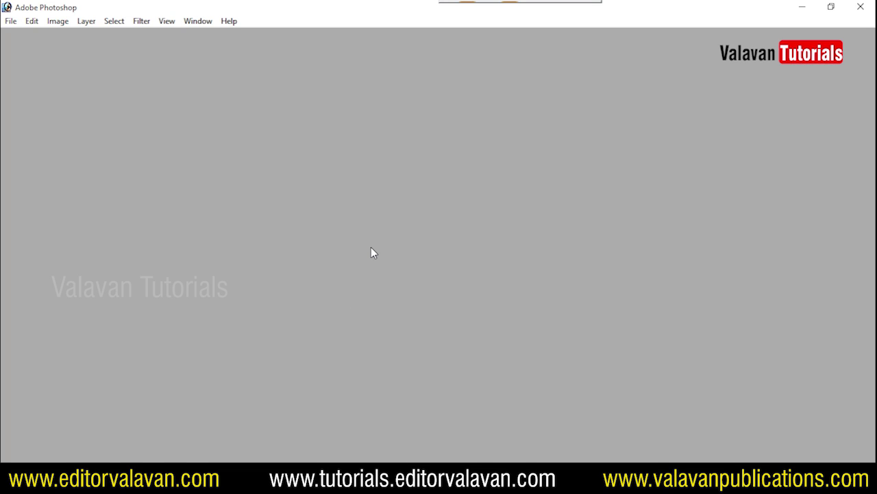
Step: In Photoshop, create a white RGB document of 76 × 48 inches at 50 pixels/inch and show it in full-screen view
key("ctrl+n")
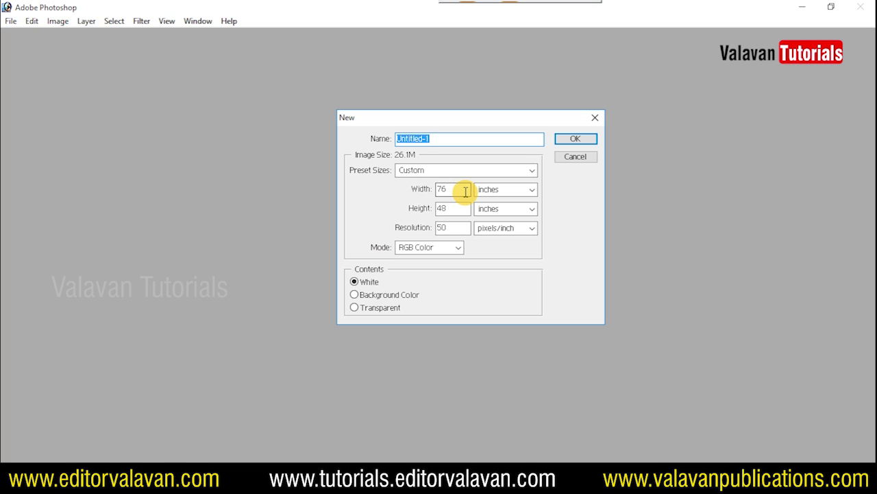
left_click(575, 138)
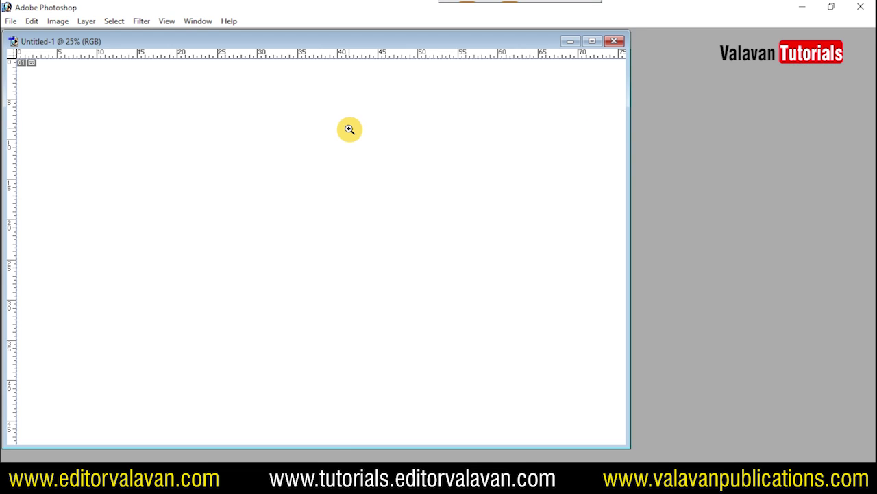
key("f")
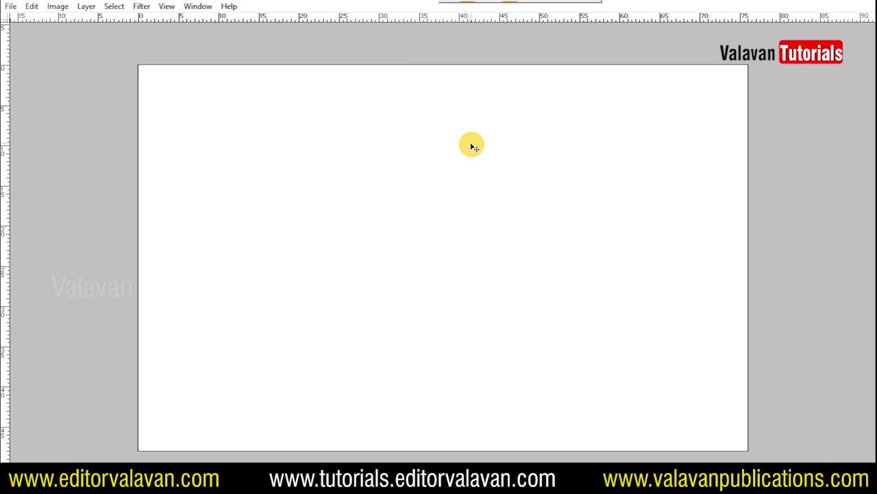
Step: Place the text ADMK as a text layer near the middle of the canvas
key("t")
left_click(303, 233)
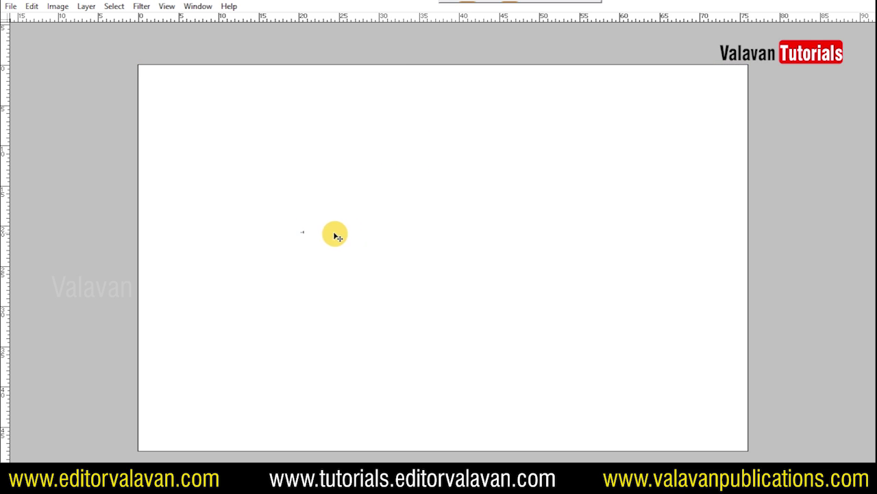
key("ctrl+v")
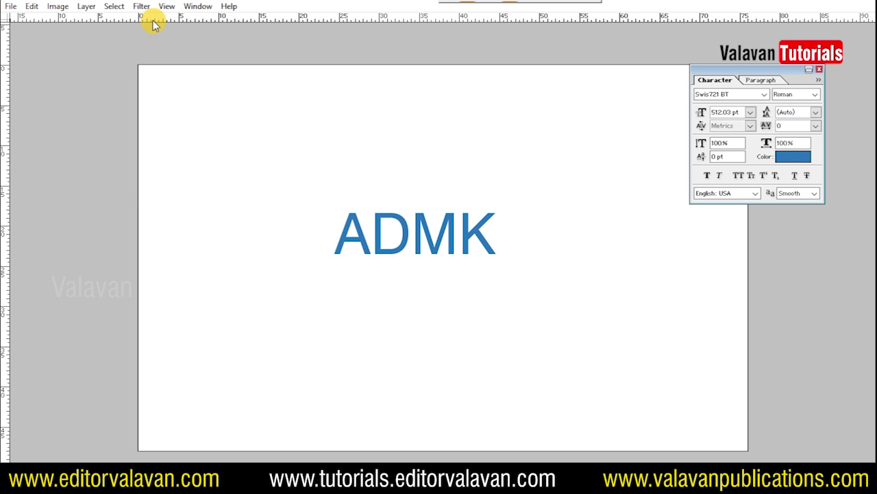
Step: Show the document's layers and add a Gradient Overlay style to the ADMK text layer
left_click(196, 6)
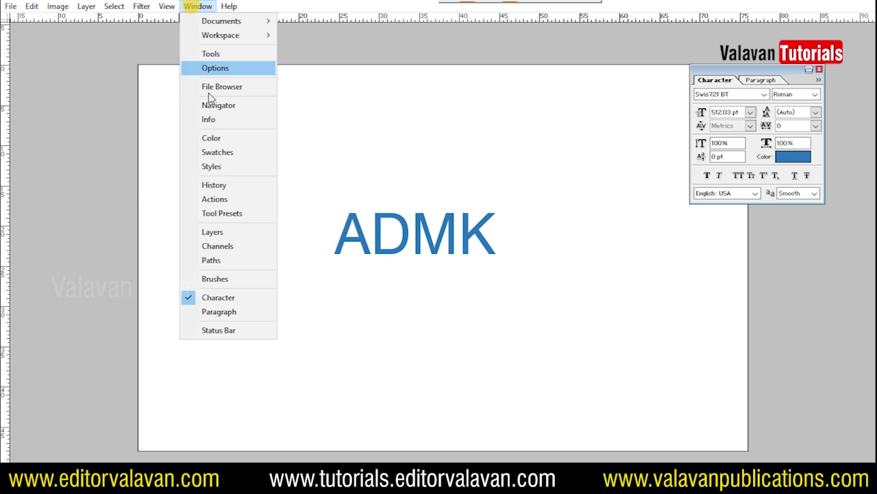
key("Escape")
key("F7")
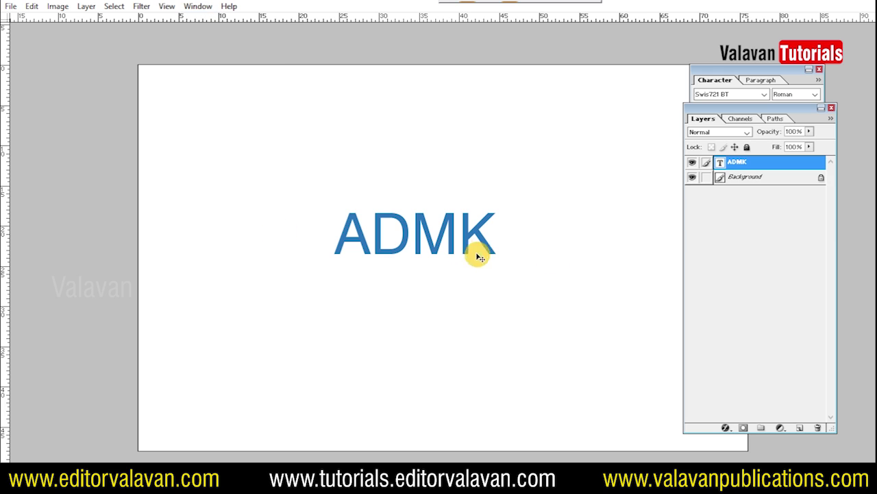
right_click(736, 167)
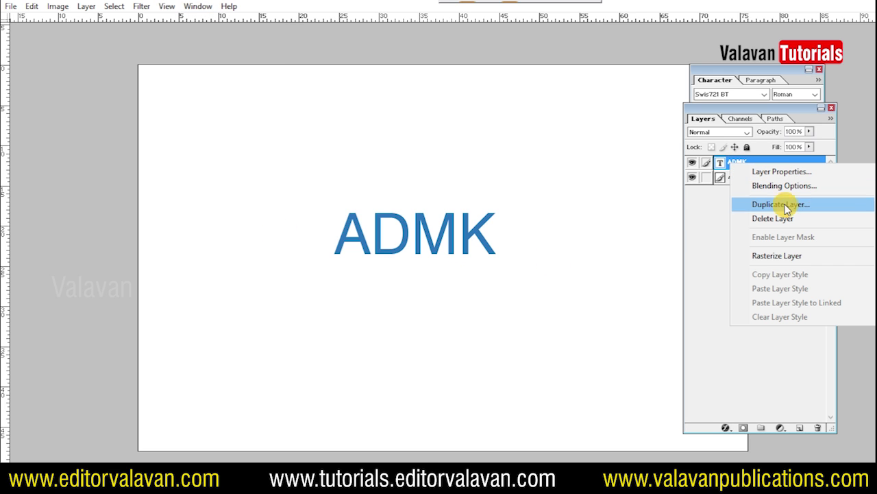
left_click(741, 383)
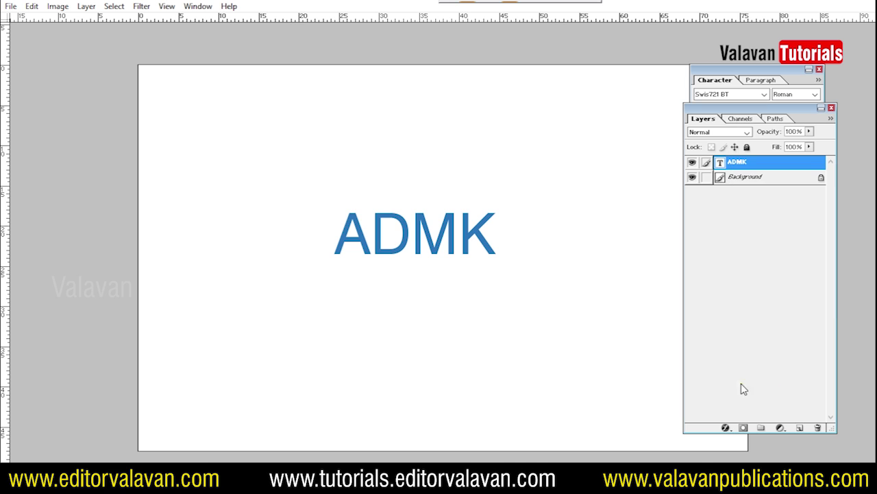
left_click(726, 429)
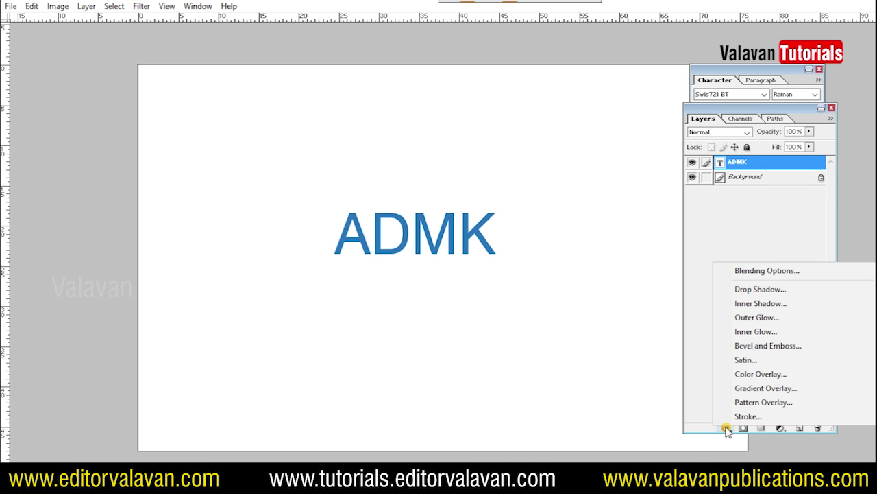
left_click(764, 390)
left_click_drag(313, 279, 670, 123)
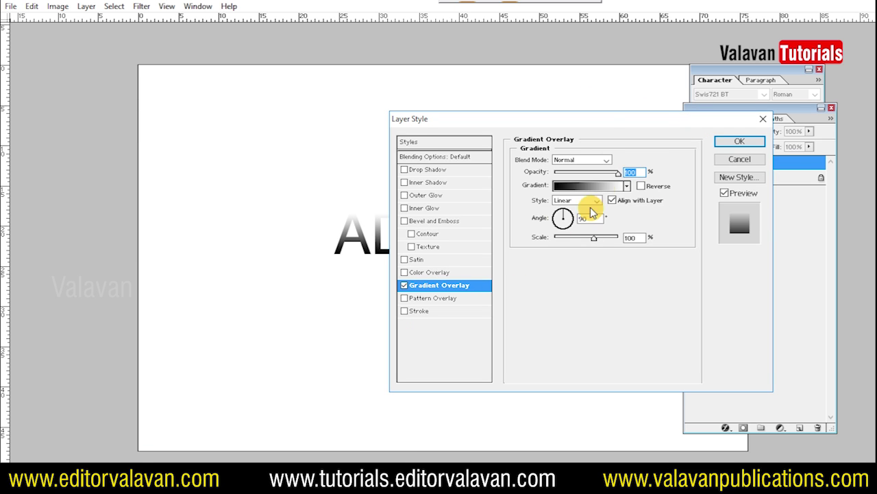
Step: Set the overlay gradient's starting colour stop to black with C, M, Y and K at 100%, and its location to 40%
left_click(610, 186)
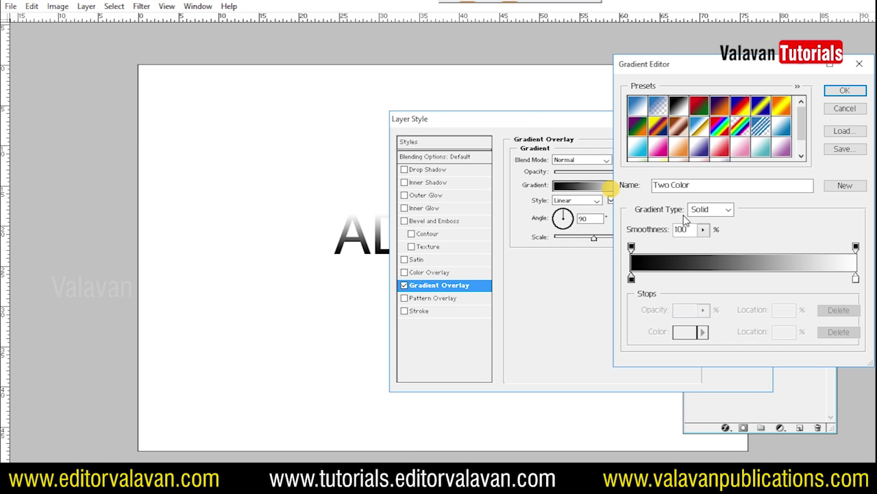
left_click(632, 278)
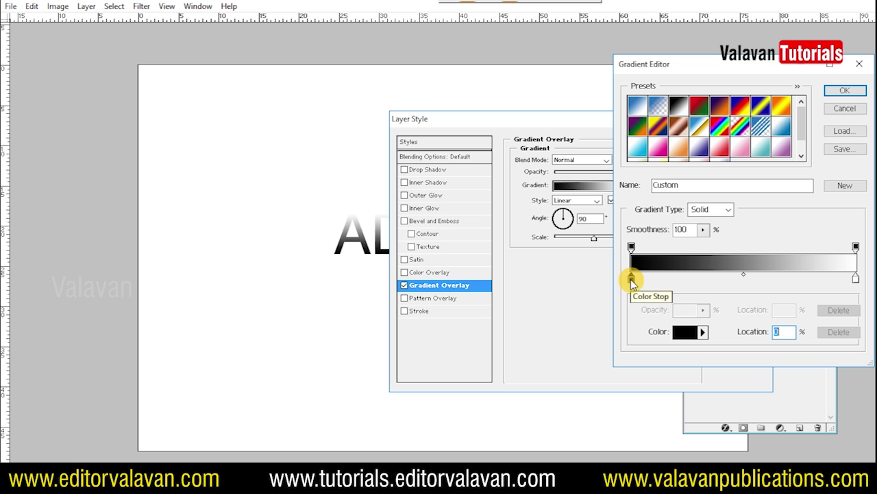
double_click(632, 279)
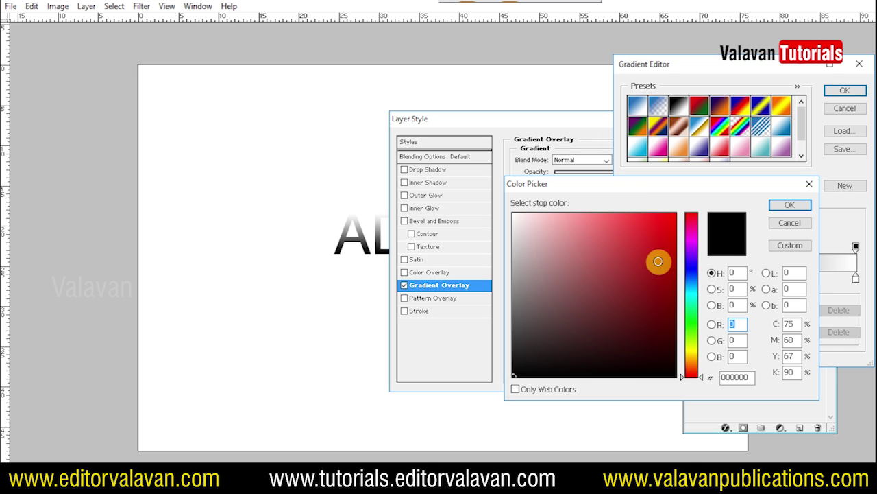
type("100")
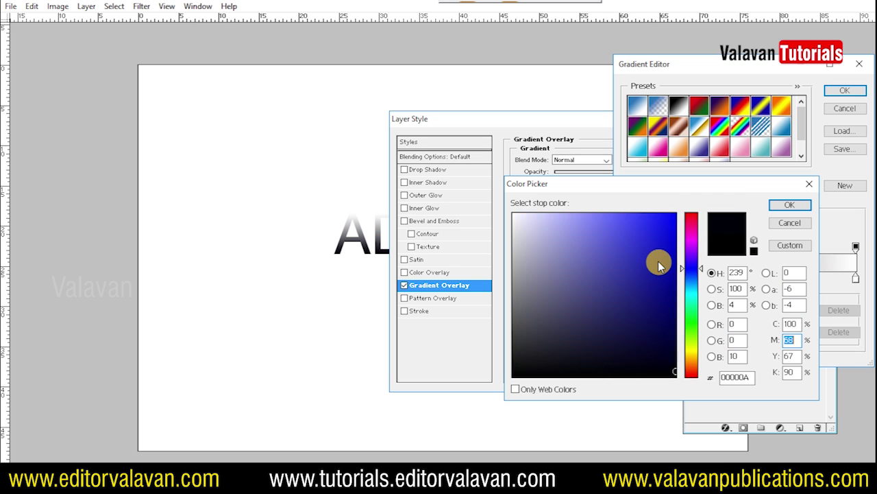
key("Tab")
type("100")
key("Tab")
type("100")
key("Tab")
type("100")
key("Return")
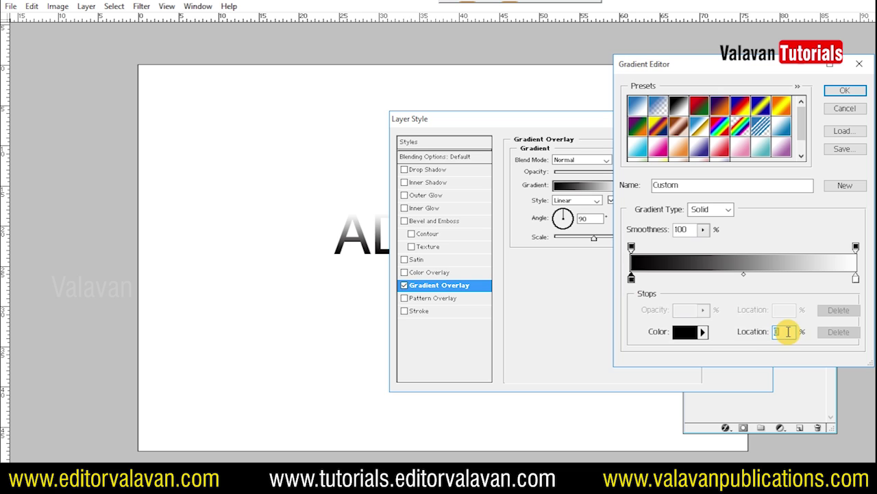
type("40")
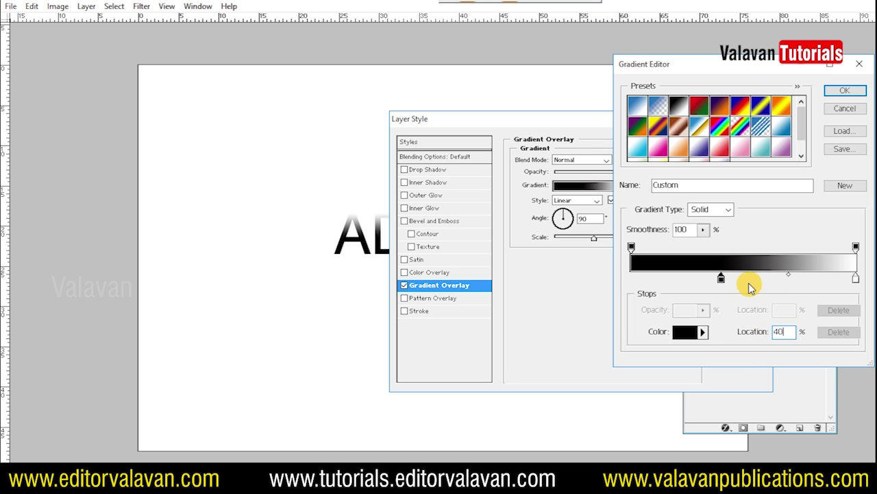
Step: Add two white colour stops to the gradient, one at location 41% and one at 60%
left_click(744, 278)
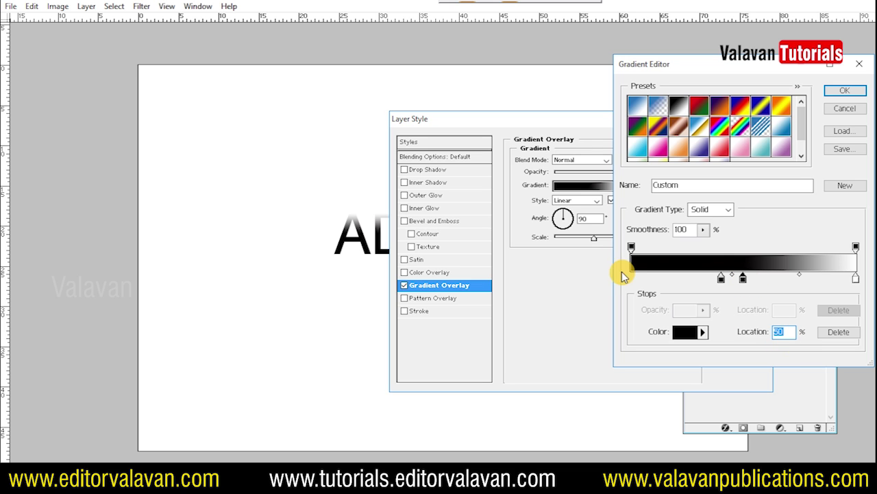
double_click(744, 279)
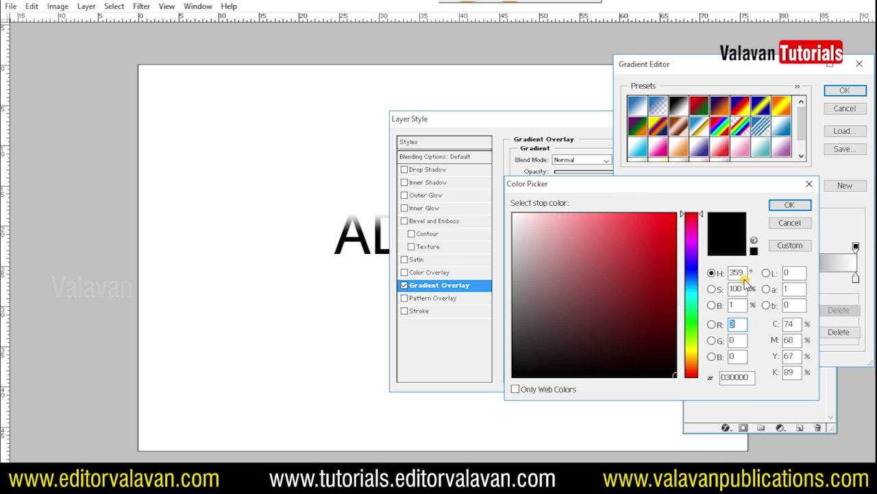
left_click_drag(615, 276, 513, 213)
left_click(790, 204)
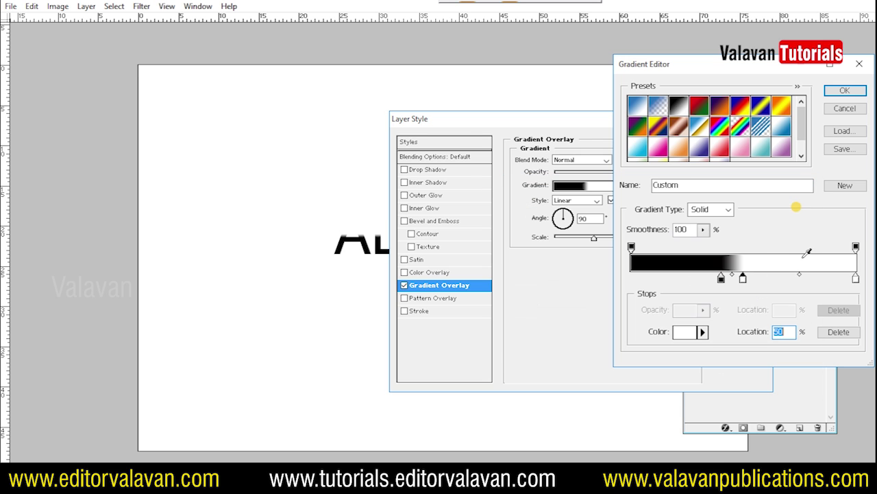
type("41")
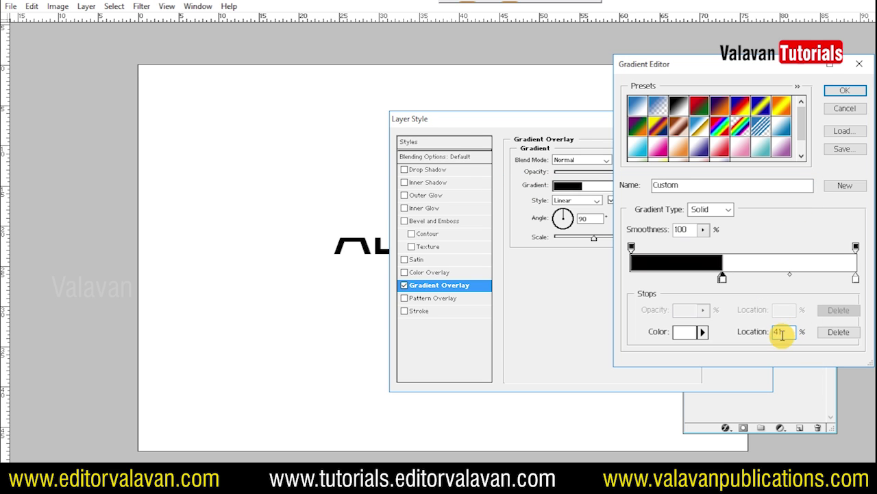
left_click(759, 278)
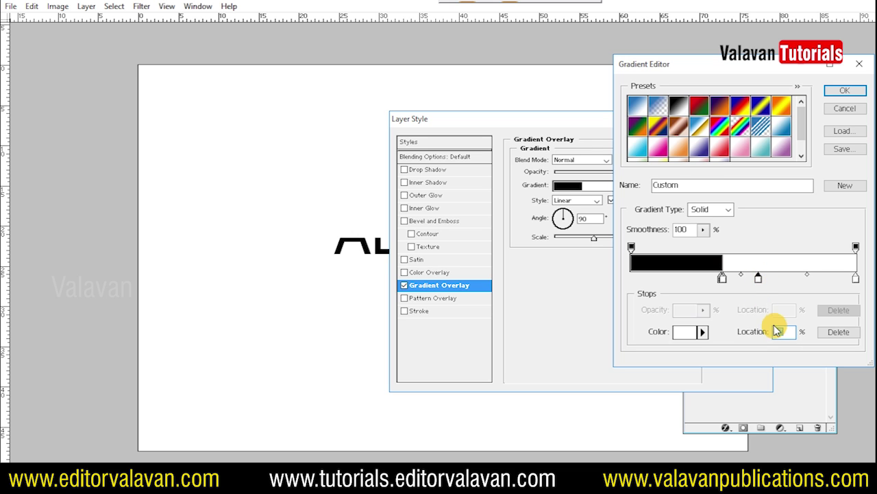
type("60")
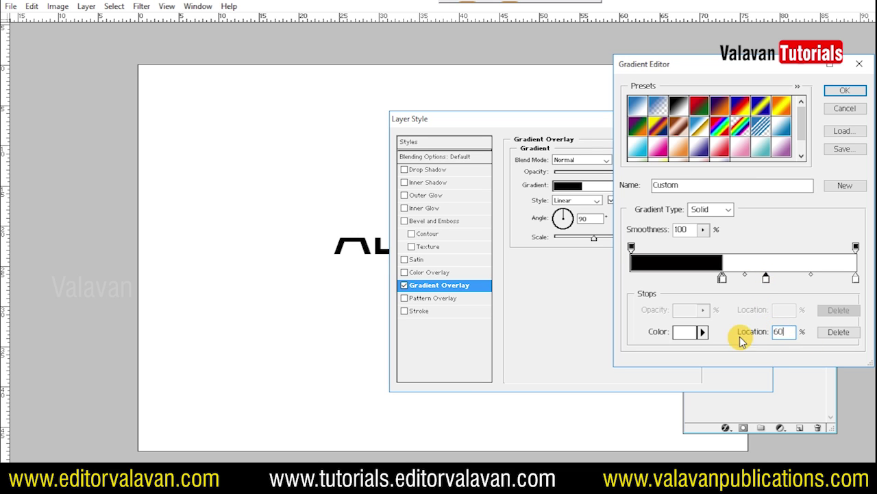
Step: Add a red colour stop after the 60% white stop, with magenta 100% and yellow 100%
left_click(791, 280)
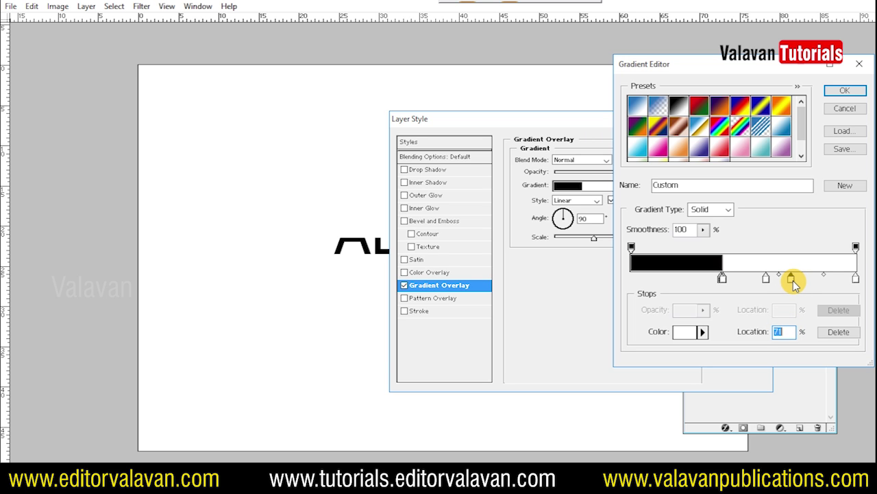
left_click(685, 333)
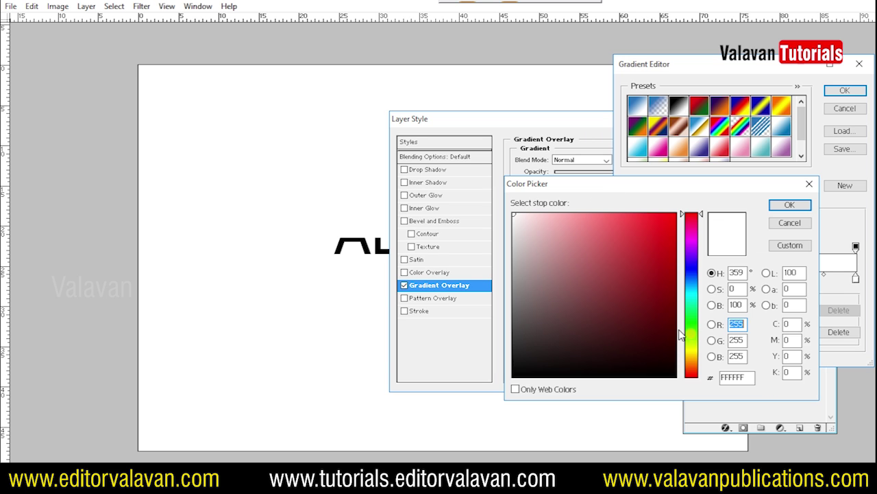
key("Tab")
key("Tab")
key("Tab")
key("Tab")
key("Tab")
key("Tab")
key("Tab")
type("100")
key("Tab")
type("100")
key("Return")
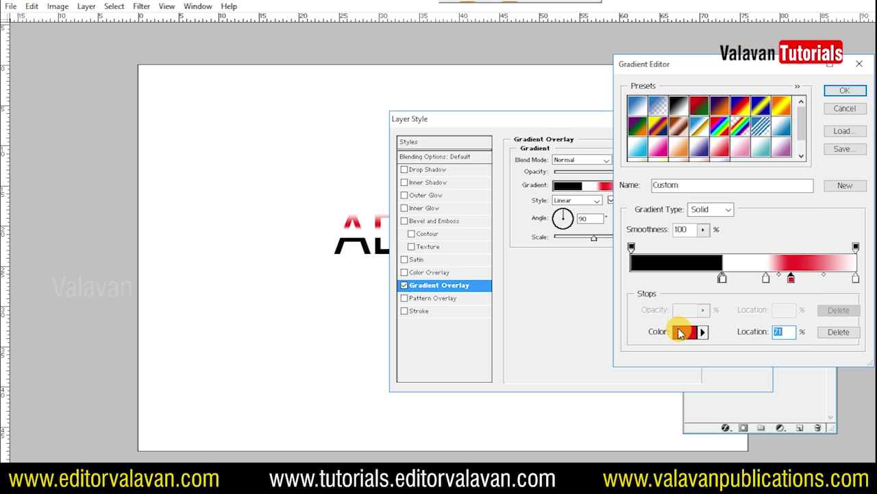
Step: Set the red colour stop's location to 61% so it directly follows the white stop
left_click(766, 278)
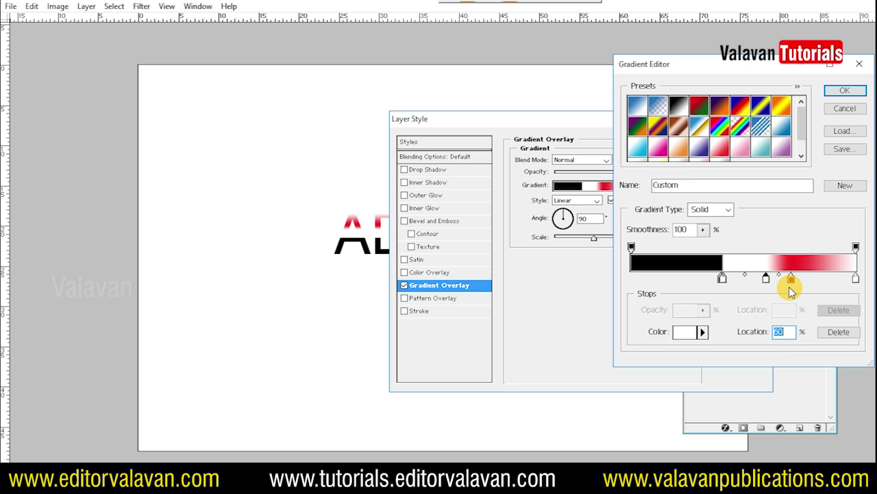
left_click(791, 279)
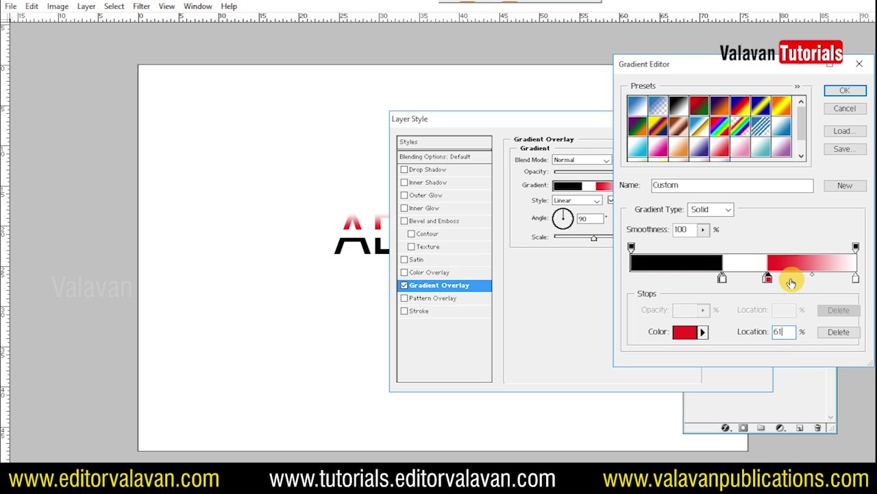
left_click_drag(789, 279, 766, 281)
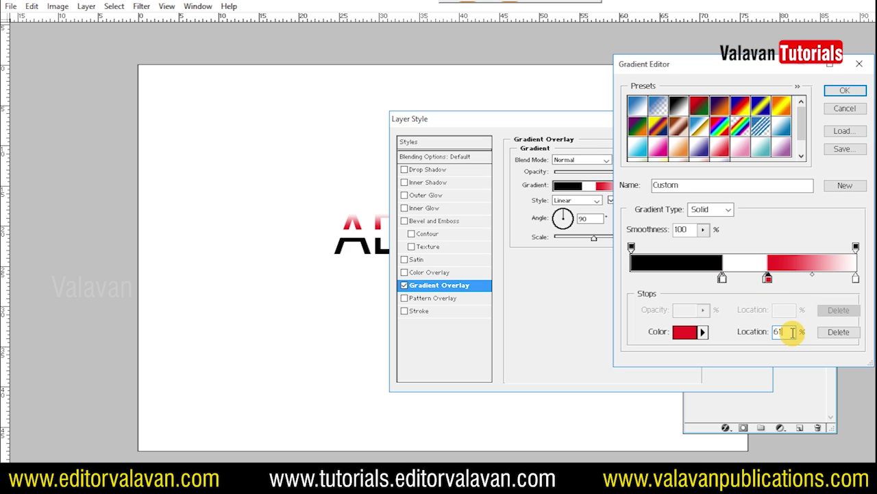
Step: Make the gradient's 100% end stop red with magenta 100% and yellow 100%, and accept the gradient
left_click(856, 279)
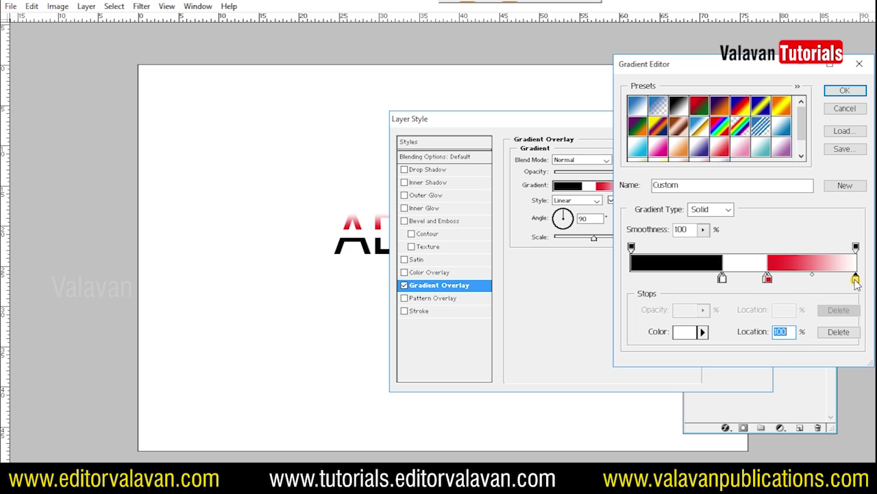
left_click(686, 332)
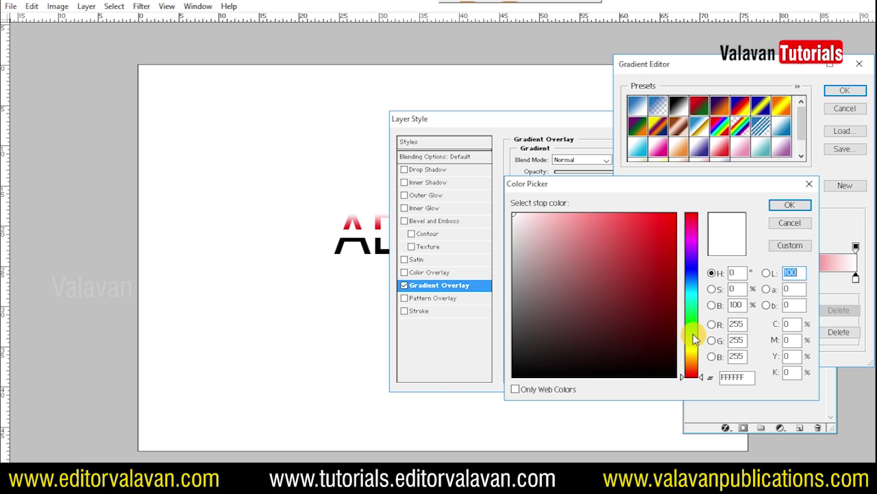
key("Tab")
key("Tab")
key("Tab")
key("Tab")
type("100")
key("Tab")
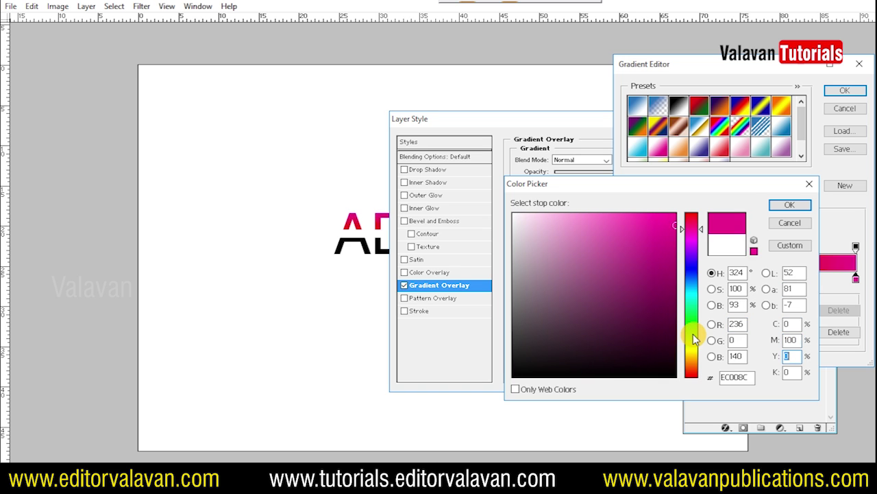
type("100")
key("Return")
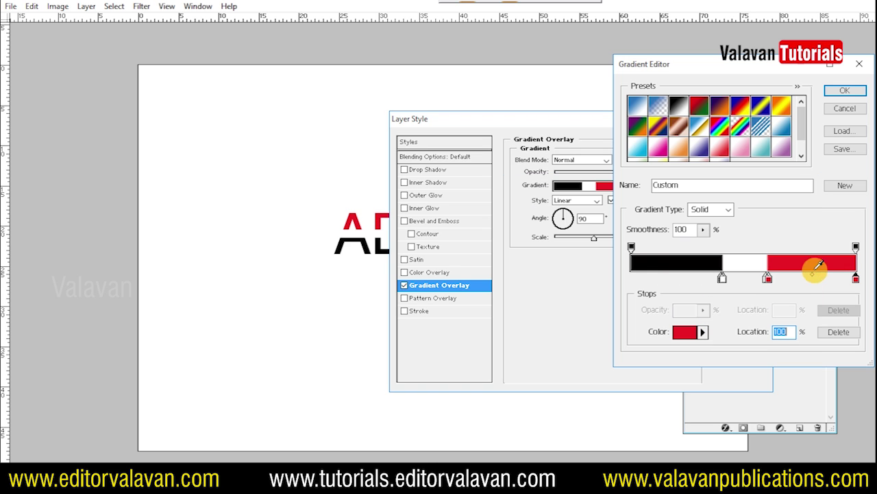
left_click(843, 92)
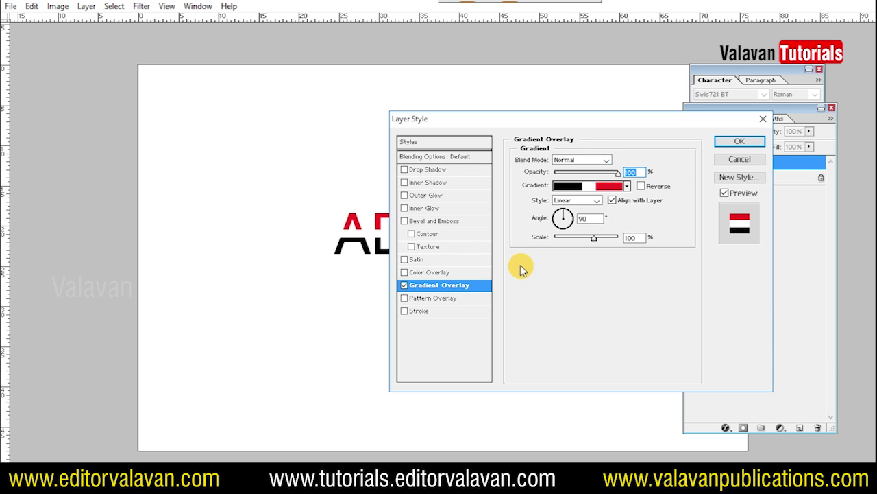
Step: Adjust the gradient overlay's scale, reposition the gradient within the ADMK text, and apply the layer style
left_click_drag(453, 122, 517, 118)
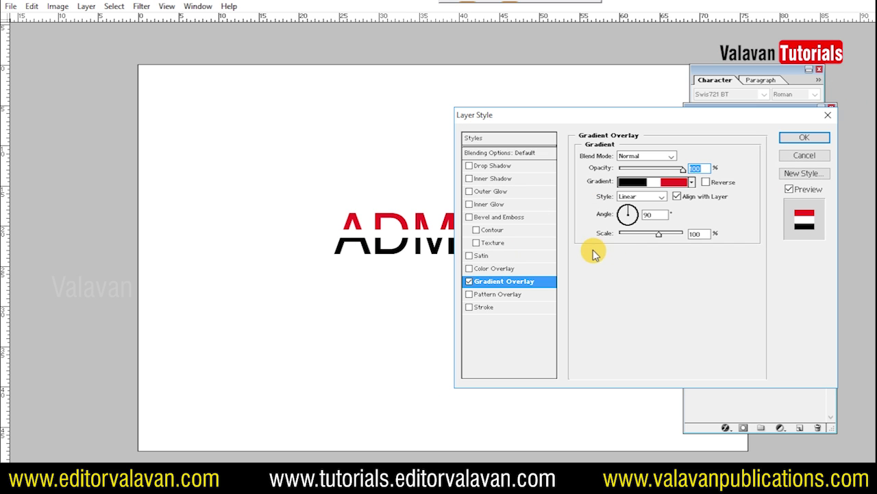
left_click_drag(658, 234, 688, 235)
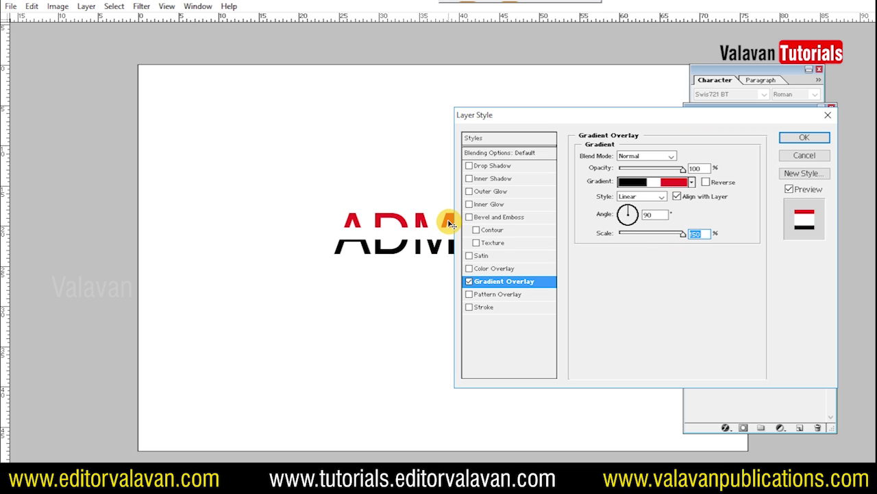
left_click_drag(425, 229, 426, 232)
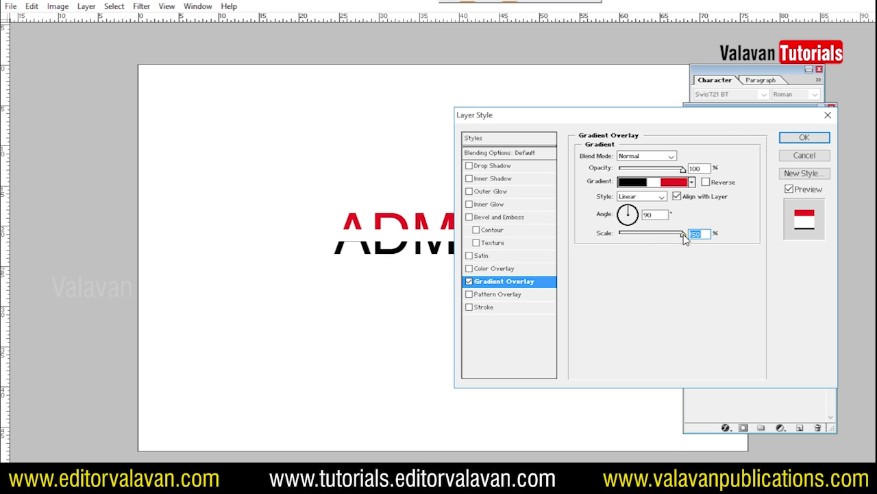
left_click_drag(673, 237, 664, 233)
left_click_drag(417, 220, 423, 223)
key("Return")
Step: Fill the Background layer with the blue foreground colour, and move the ADMK text slightly to the right on the canvas
key("alt+bracketleft")
key("Tab")
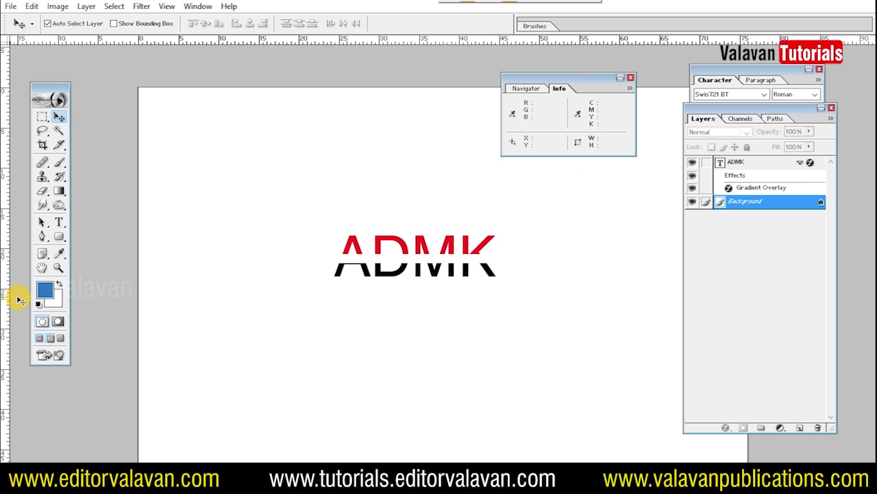
key("alt+BackSpace")
key("Tab")
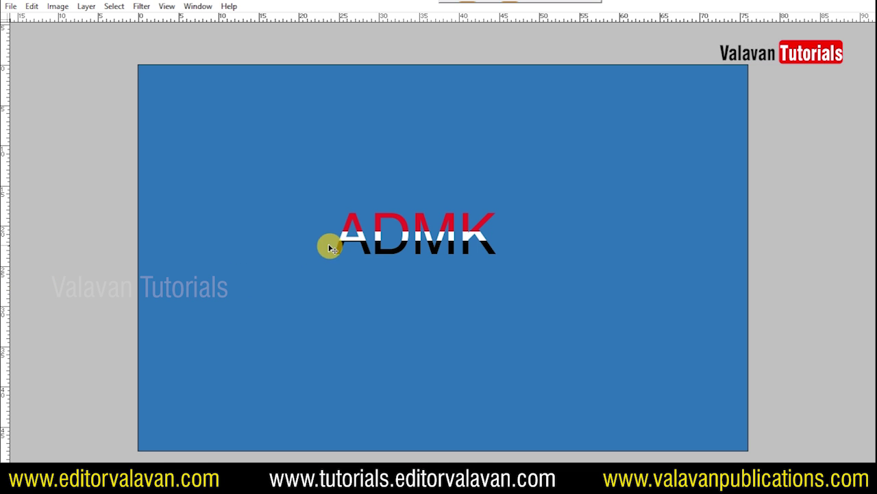
left_click_drag(352, 224, 384, 232)
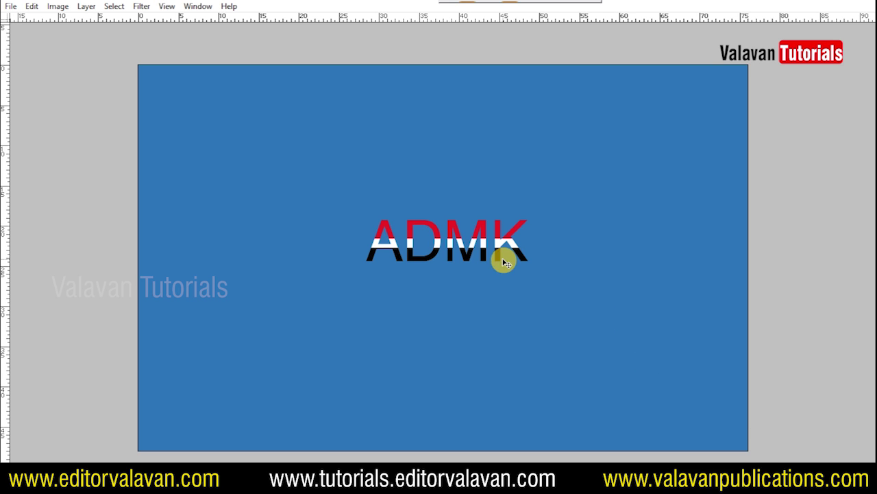
left_click_drag(484, 229, 509, 215)
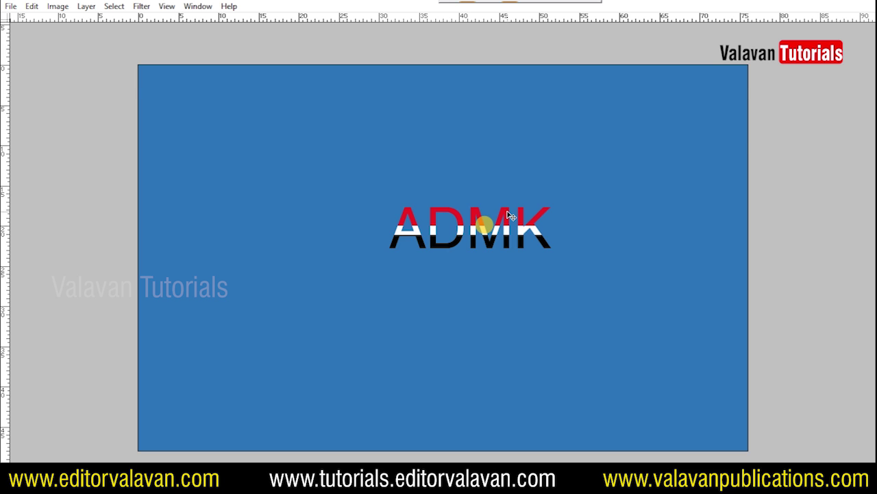
Step: Stroke the whole canvas edge on a new layer with a 20 px centred white line, and clear the selection
key("Tab")
key("ctrl+a")
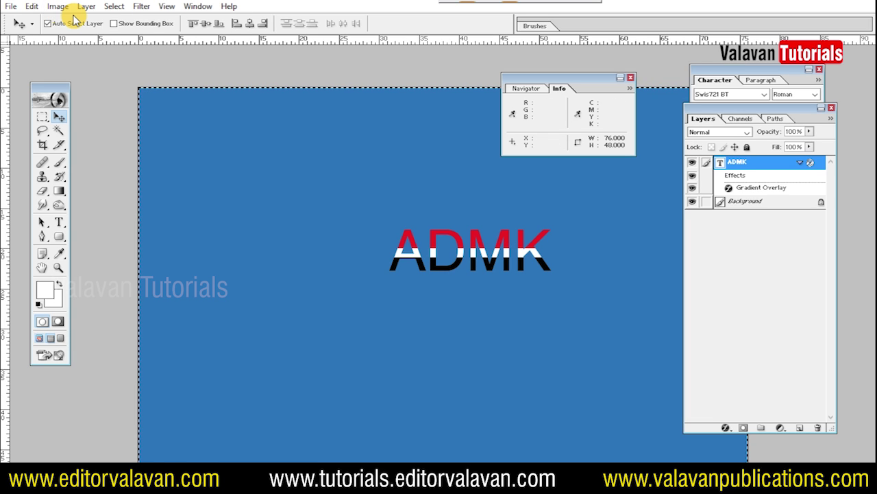
left_click(800, 428)
key("alt+e")
type("s")
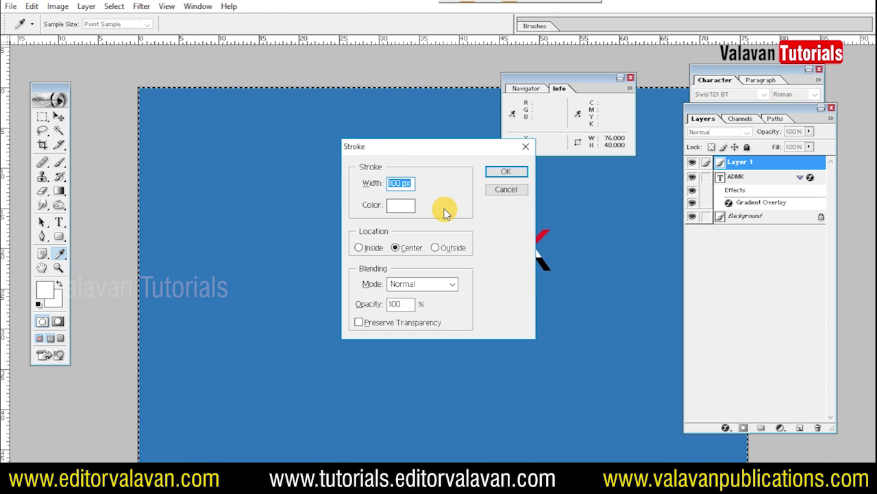
type("20")
key("Return")
key("ctrl+d")
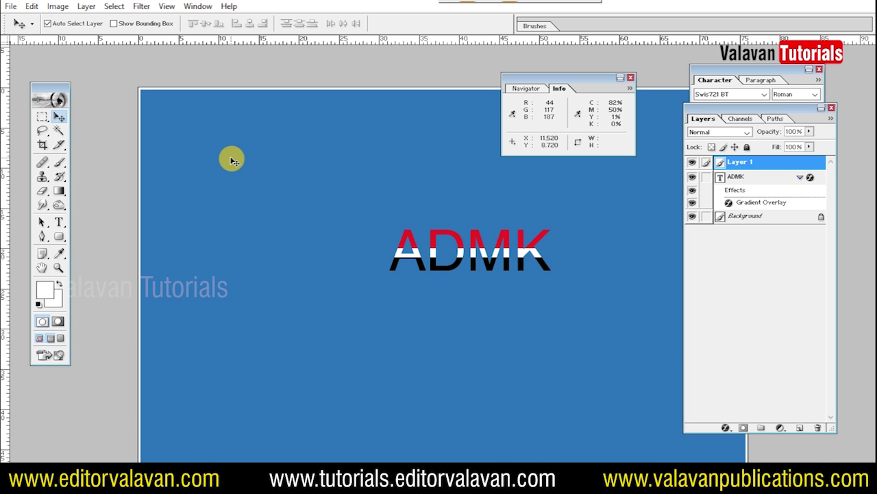
Step: Add a Stroke layer style to Layer 1 with a Gradient fill in Shape Burst style
right_click(770, 165)
left_click(785, 185)
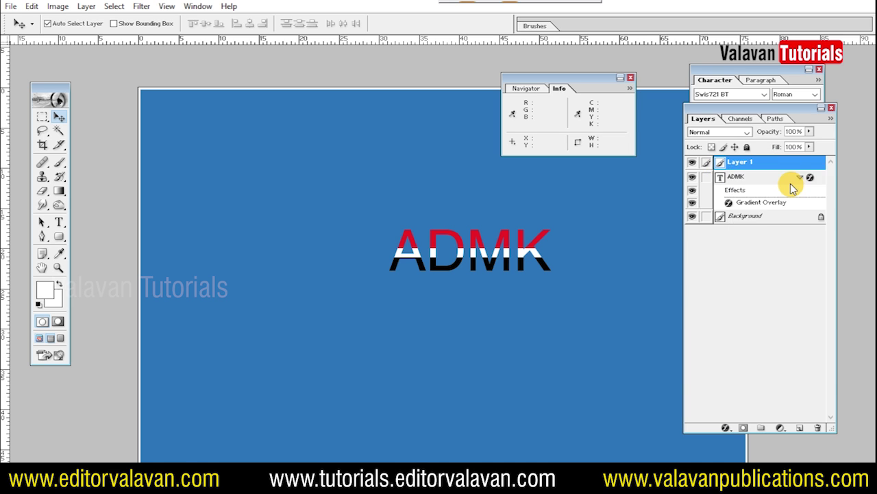
left_click(526, 308)
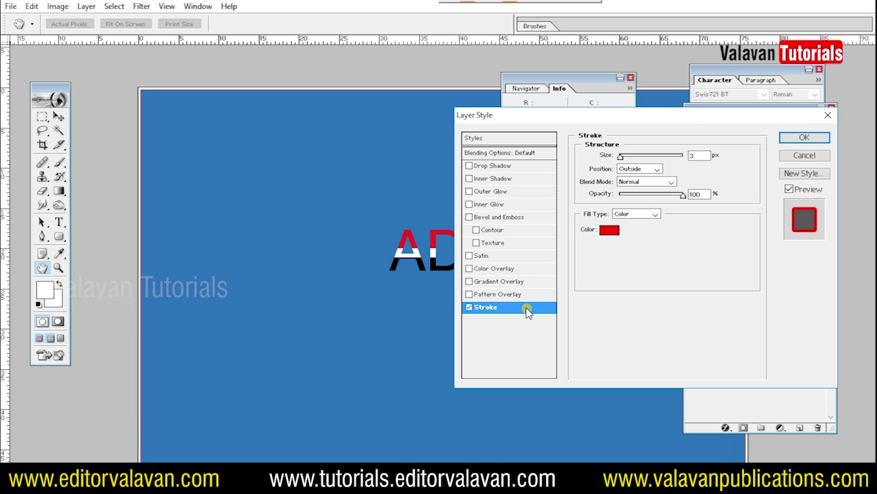
left_click(656, 214)
left_click(653, 232)
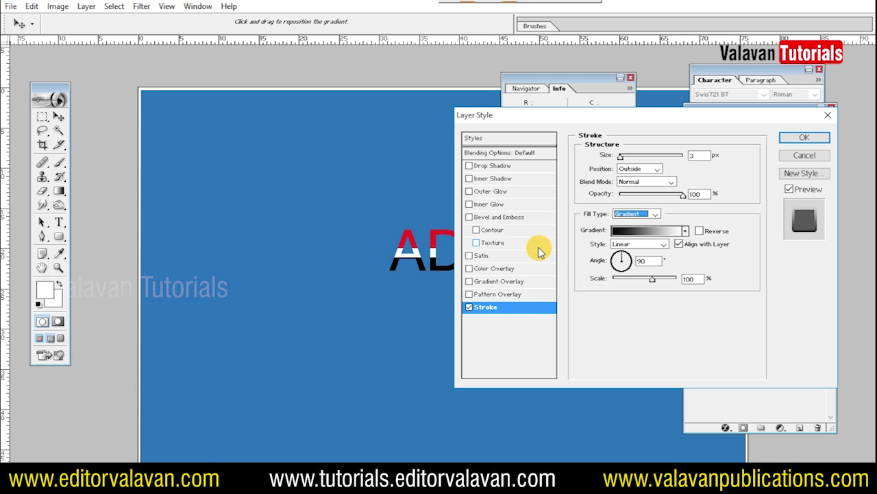
left_click(663, 244)
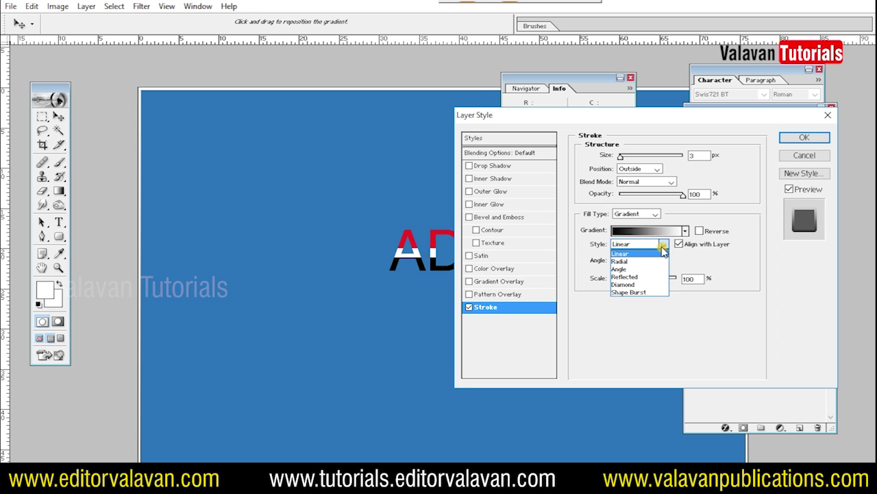
left_click(645, 293)
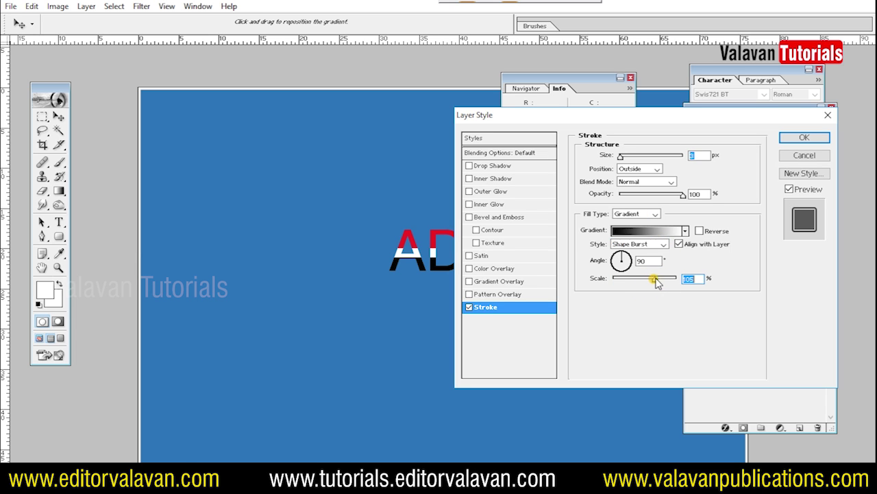
Step: Load the Magenta preset for the stroke gradient and place both its white and magenta colour stops at location 50%
left_click(652, 229)
left_click(663, 147)
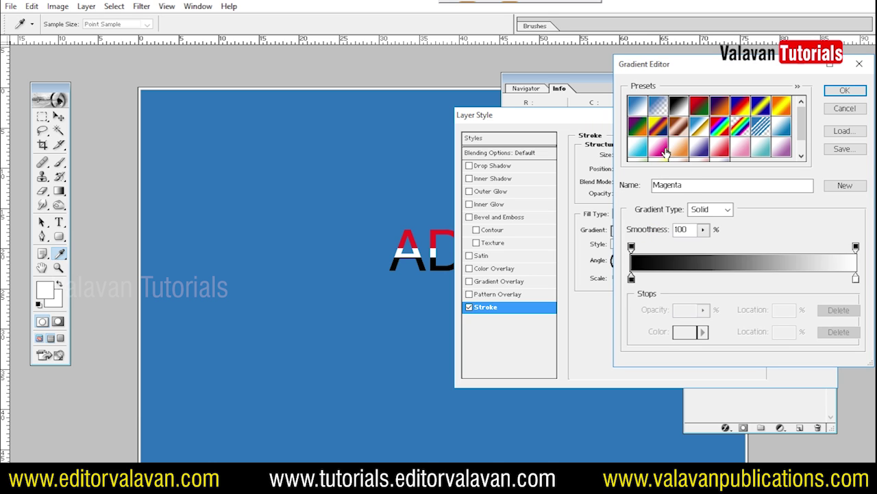
double_click(632, 278)
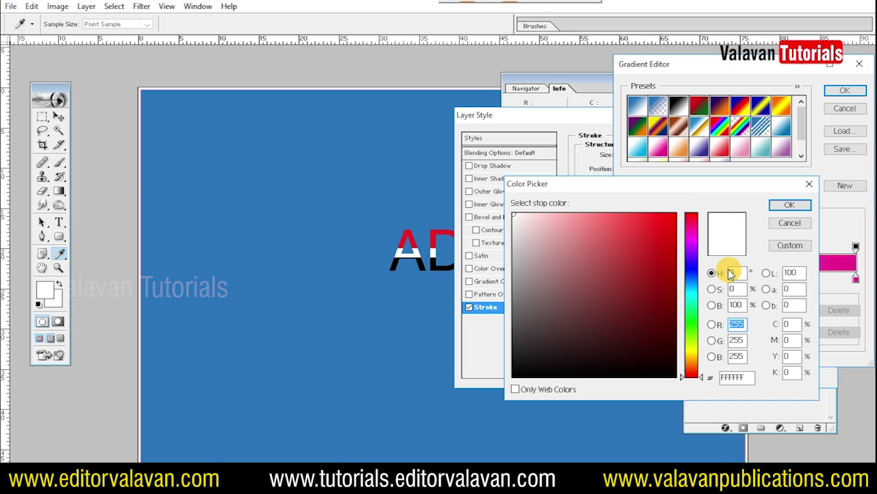
key("Return")
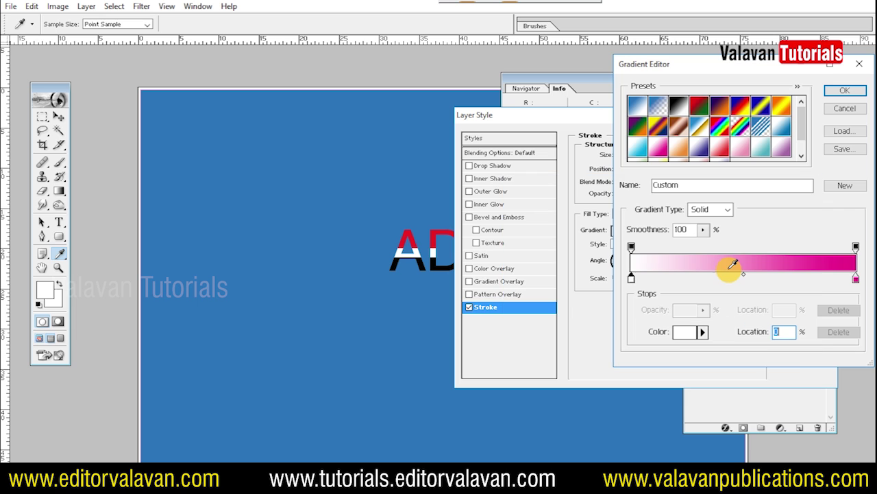
type("50")
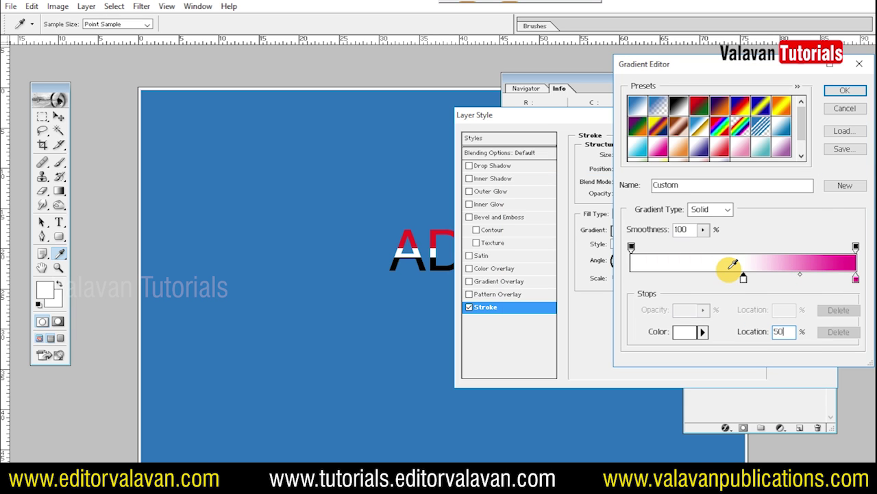
left_click(856, 278)
type("50")
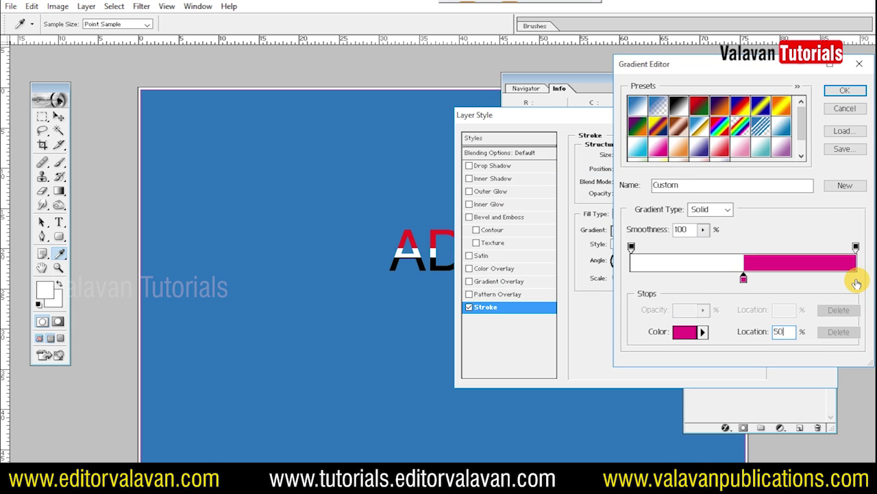
Step: Recolour the stroke gradient's magenta stop to red with cyan 0%, magenta 100% and yellow 100%, and accept the gradient
left_click(685, 332)
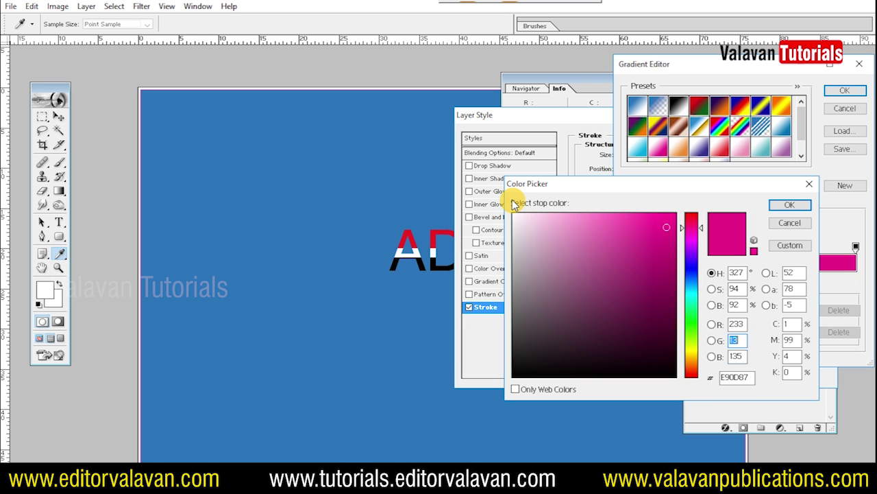
key("Tab")
key("Tab")
type("0")
key("Tab")
type("100")
key("Tab")
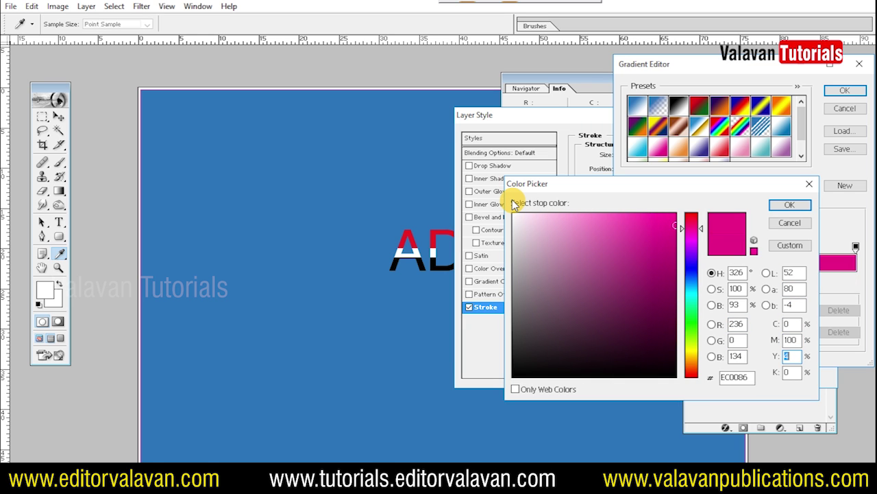
type("100")
key("Tab")
key("Return")
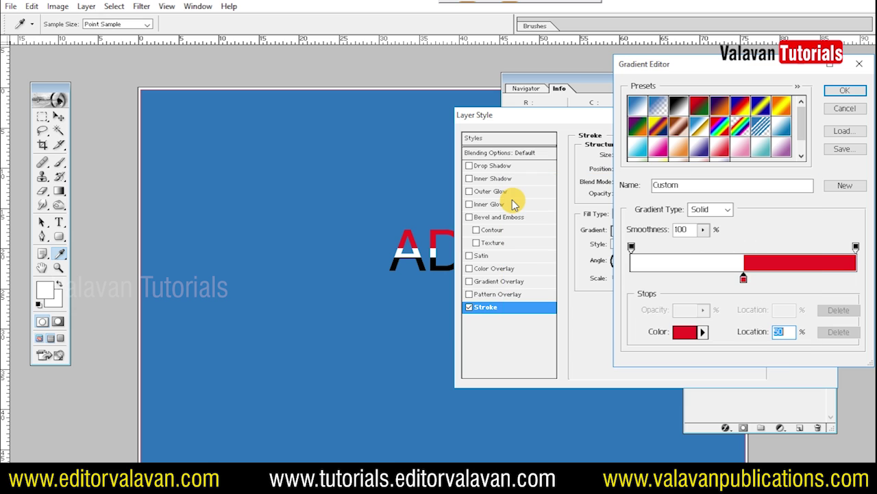
left_click(845, 89)
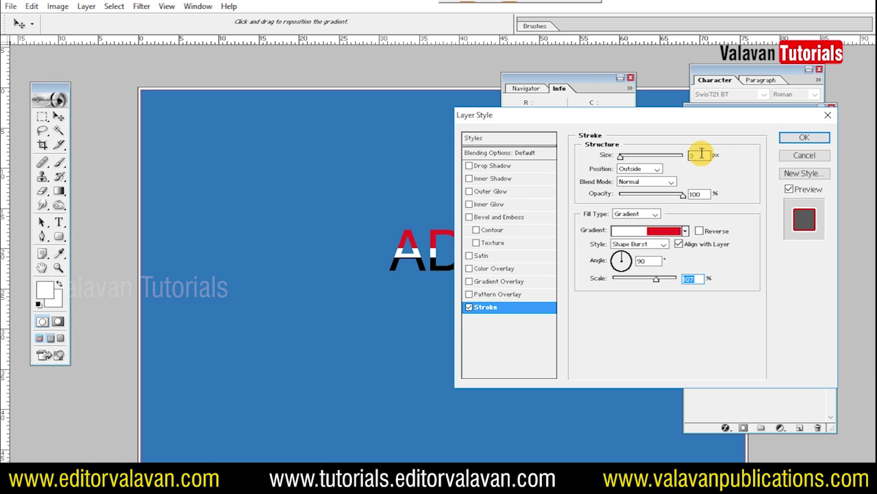
Step: Set the border's Stroke style size to 49 px
double_click(704, 154)
type("30")
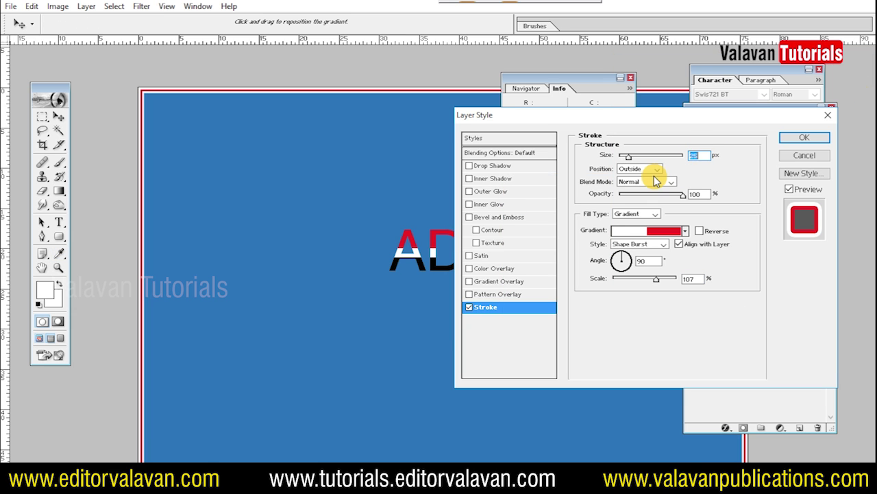
key("Up")
key("Up")
key("Up")
key("Up")
key("Up")
key("Up")
key("Up")
key("Up")
key("Up")
key("Up")
key("Up")
key("Up")
key("Up")
key("Up")
key("Up")
key("Up")
key("Up")
key("Up")
key("Up")
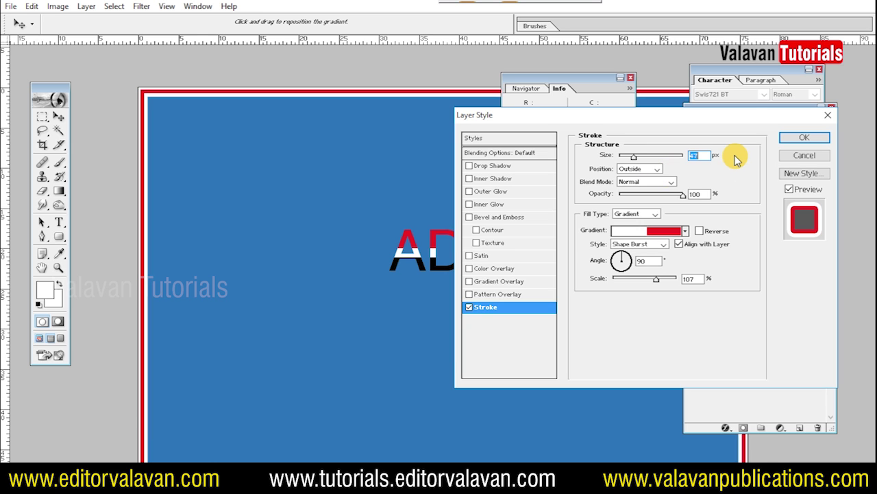
key("Down")
key("Down")
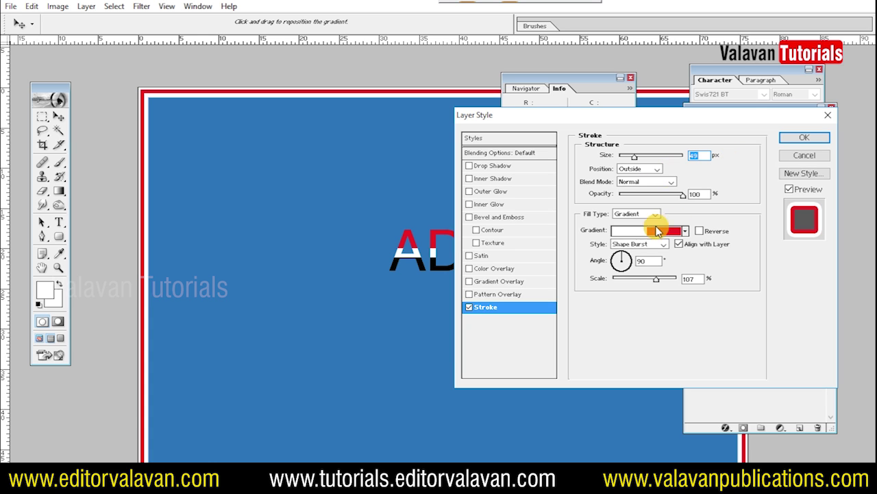
Step: Rearrange the stroke gradient with the red stop at 0%, a white stop at 100% and another white stop at 41%
left_click(646, 236)
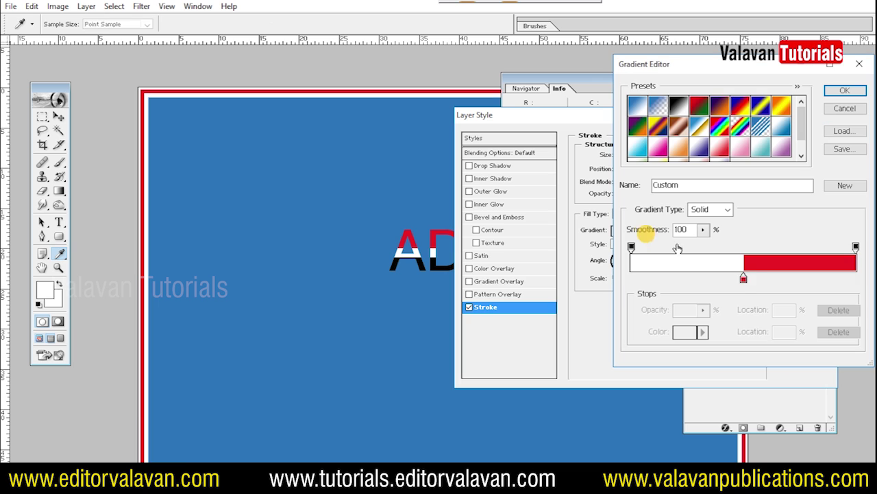
left_click_drag(746, 281, 612, 284)
left_click_drag(787, 279, 855, 278)
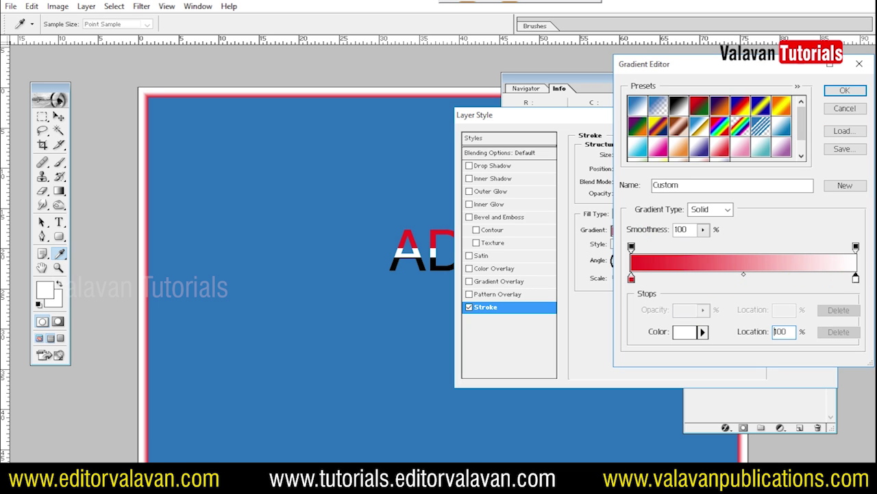
left_click_drag(671, 278, 693, 278)
type("40")
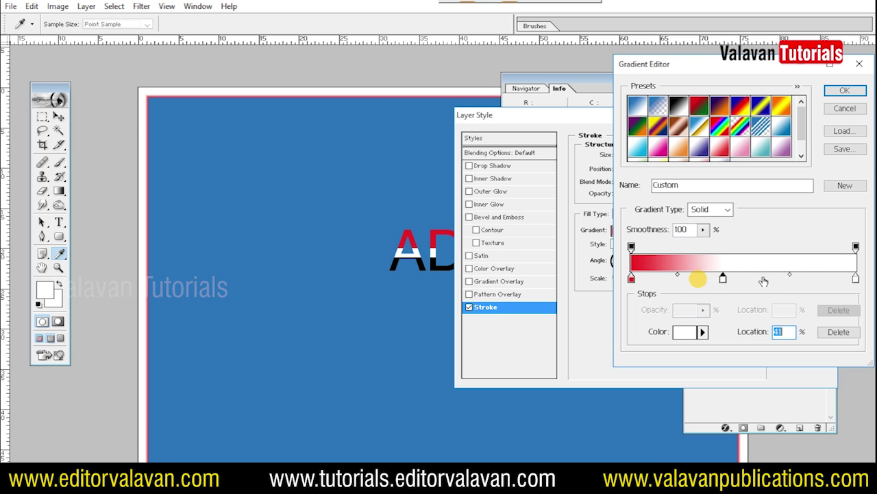
Step: Add a white colour stop at 60% to the stroke gradient and recolour its 100% stop to black (000000)
left_click(766, 278)
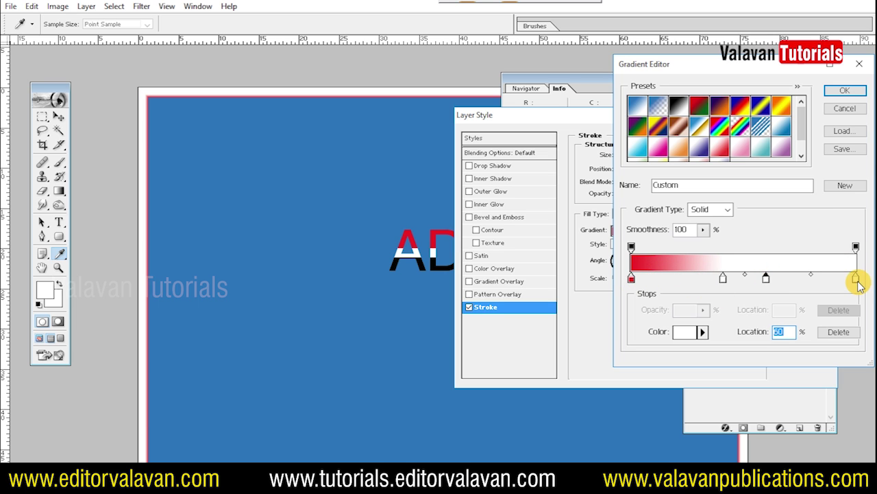
left_click(683, 333)
left_click_drag(666, 320, 729, 380)
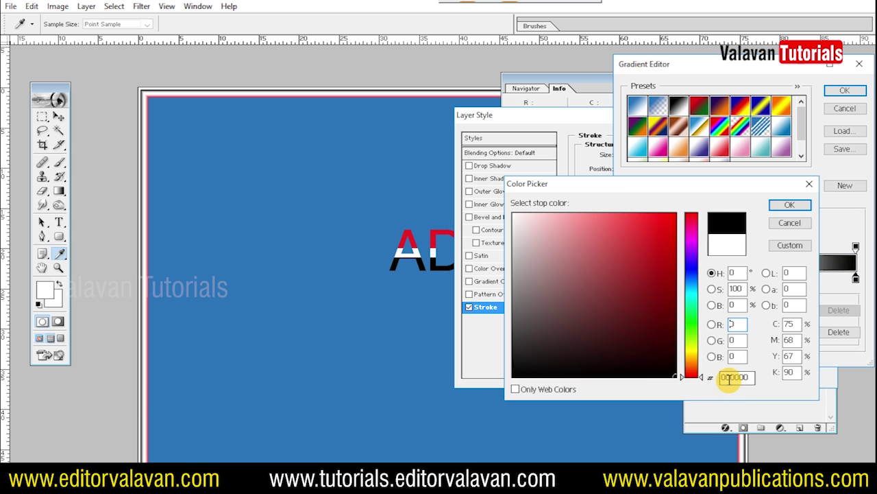
key("Return")
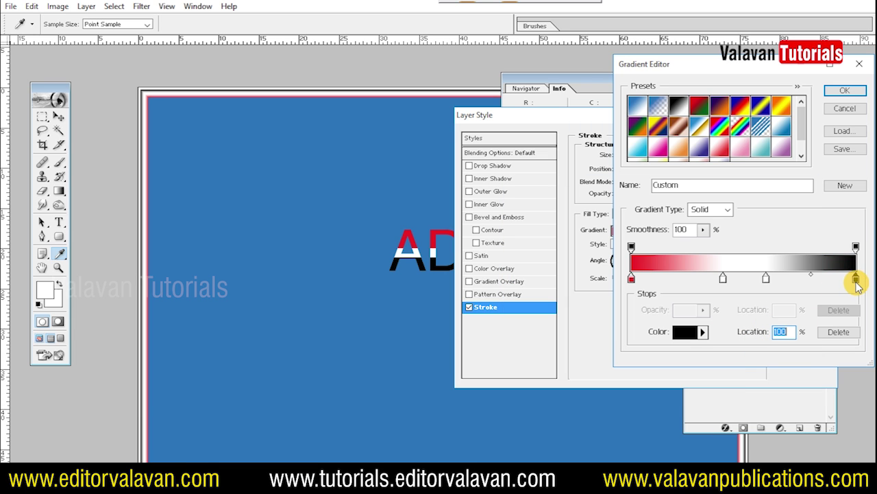
Step: Place the stroke gradient's black stop at 60% and its red stop at 40%, and accept the gradient and layer style
left_click_drag(855, 279, 769, 285)
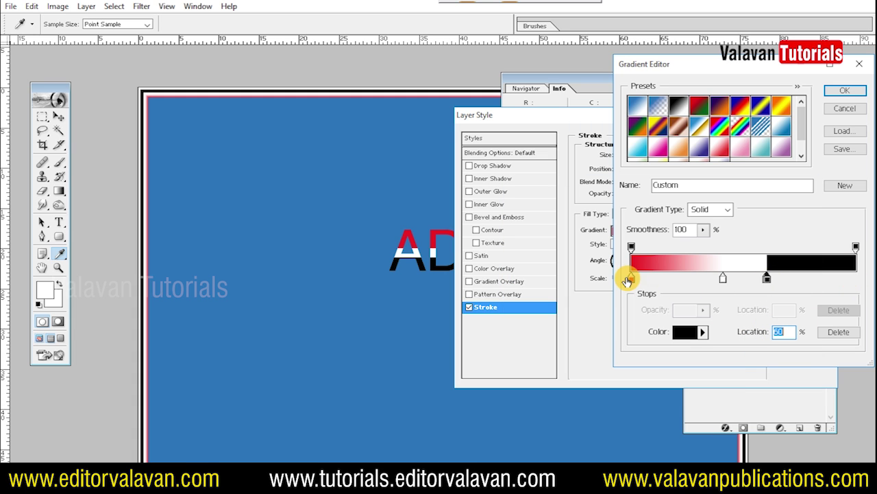
left_click_drag(635, 282, 723, 284)
left_click(723, 280)
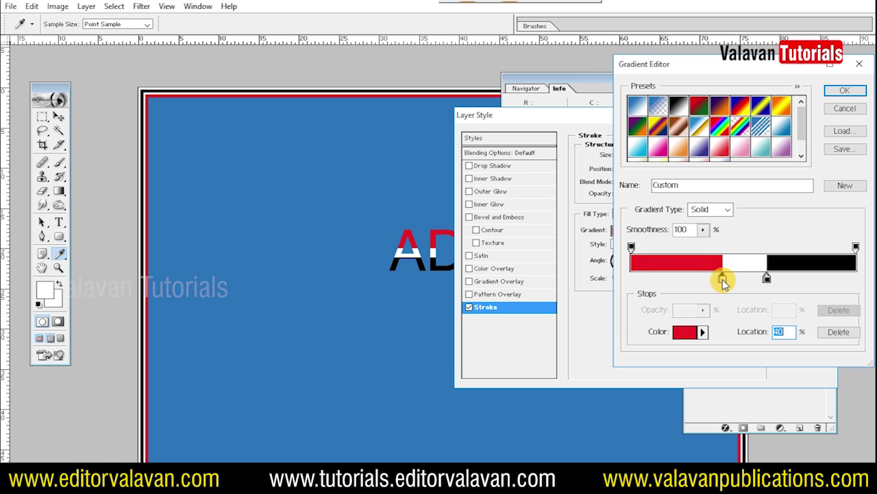
left_click(845, 90)
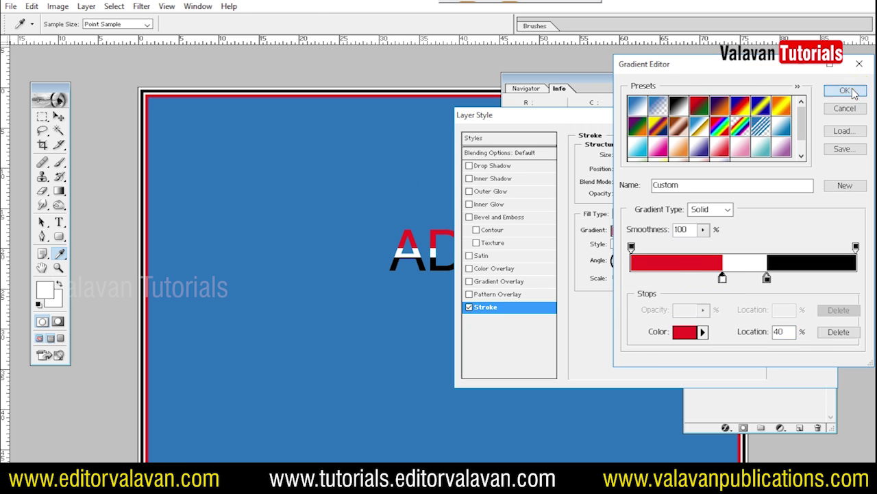
left_click(808, 137)
Step: Free-transform the border layer slightly so that its three-colour frame fits the canvas edges
key("Tab")
left_click_drag(344, 152, 60, 30)
key("ctrl+0")
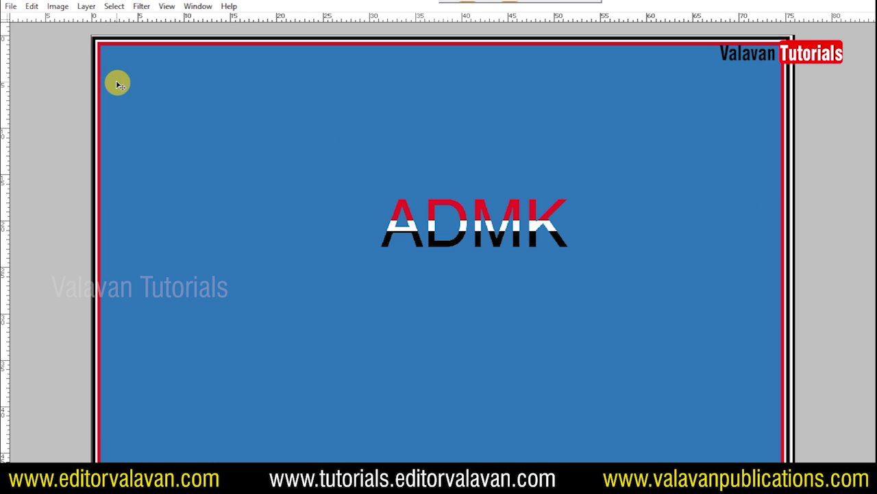
key("ctrl+minus")
key("ctrl+minus")
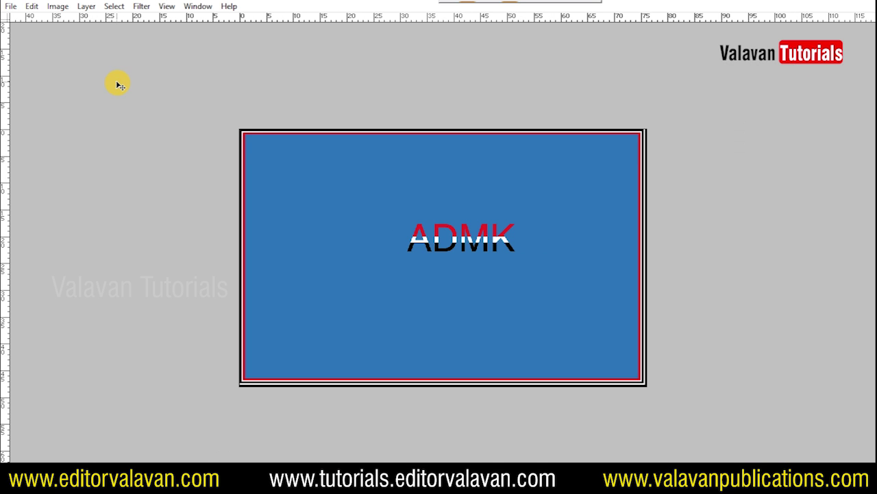
key("ctrl+t")
left_click_drag(652, 388, 649, 388)
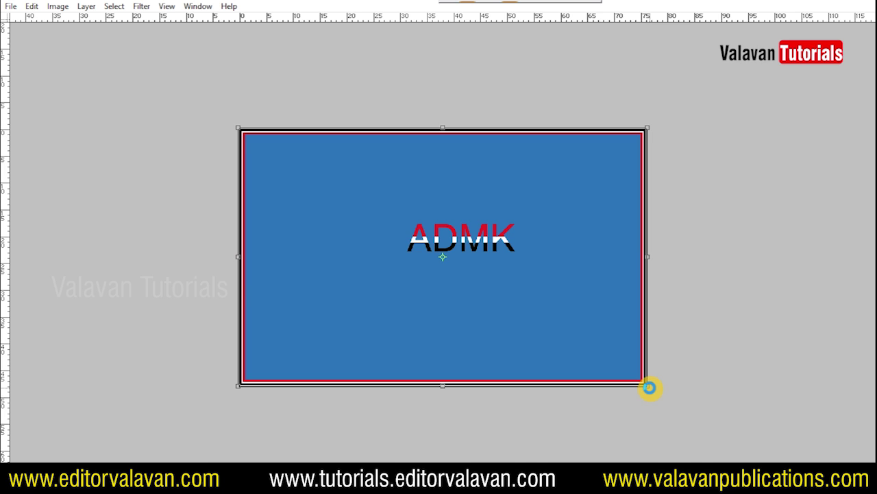
key("Return")
Step: Align the border layer to the vertical and horizontal centres of the whole canvas, and deselect
key("ctrl+0")
key("ctrl+minus")
key("ctrl+a")
key("alt+l")
key("i")
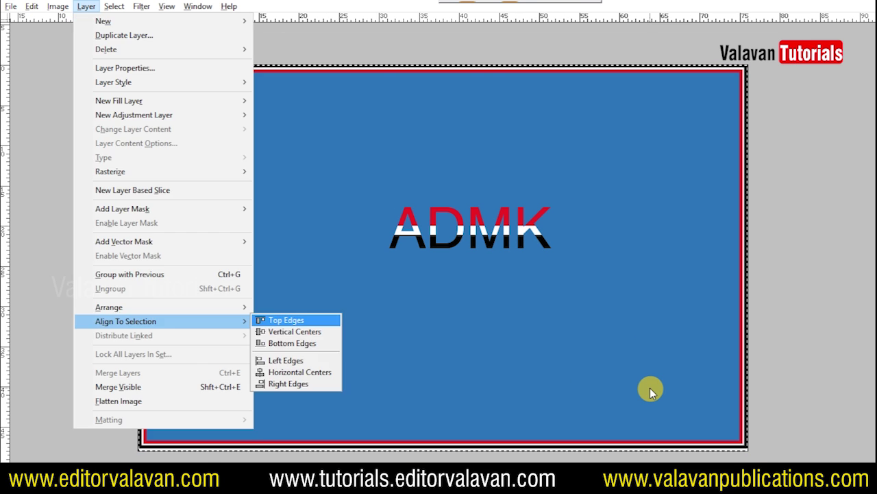
key("v")
key("alt+l")
key("i")
key("h")
key("ctrl+d")
key("ctrl+minus")
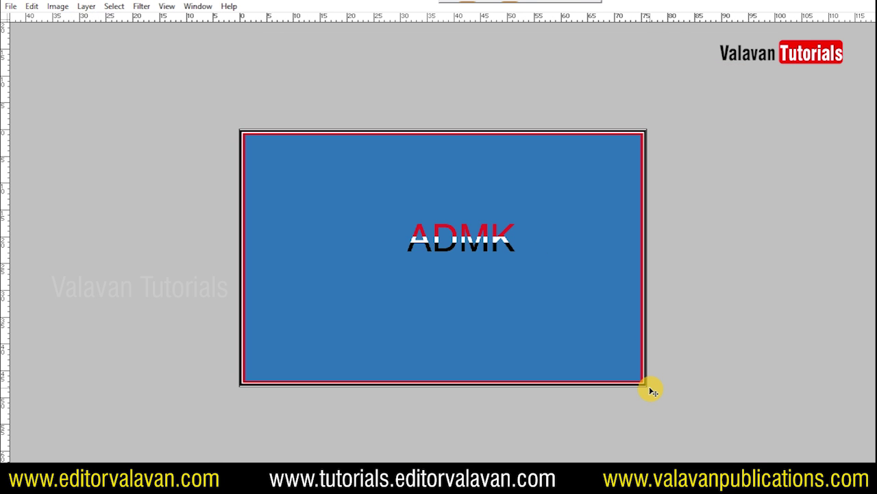
key("alt+l")
key("Escape")
key("alt+l")
key("y")
key("k")
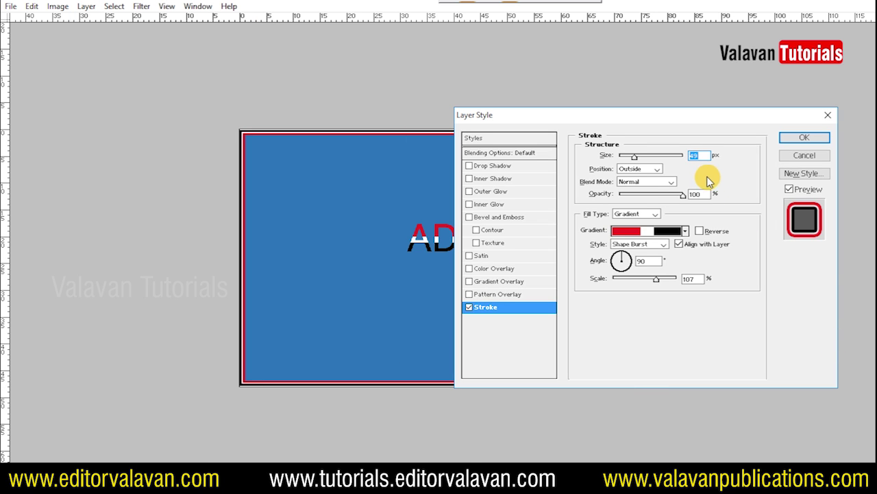
key("Return")
Step: Increase the border's Stroke style size to 128 px
key("alt+l")
key("y")
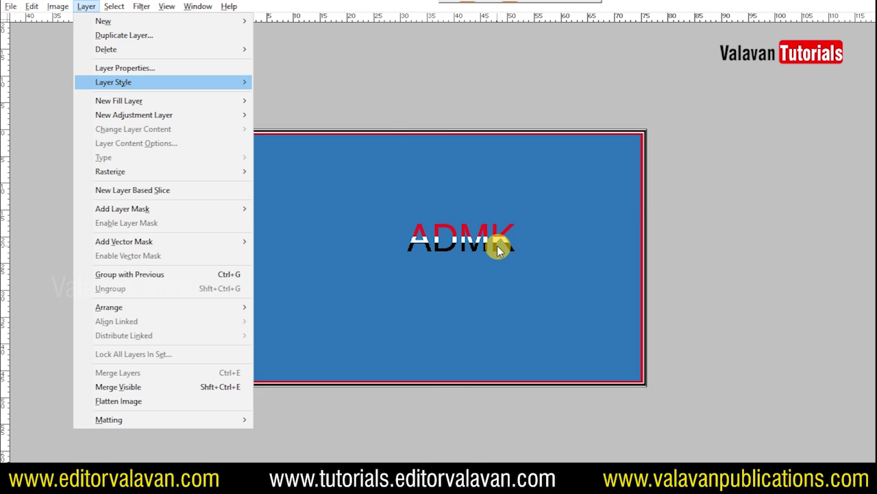
key("k")
key("Up")
key("Up")
key("Up")
key("Up")
key("Up")
key("Up")
key("Up")
key("Up")
key("Up")
key("Up")
key("Up")
key("Up")
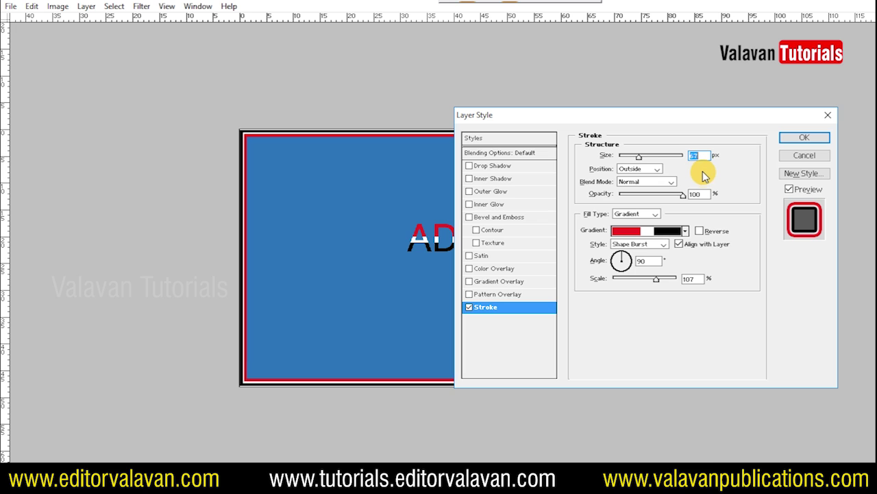
scroll(703, 174, "up", 20)
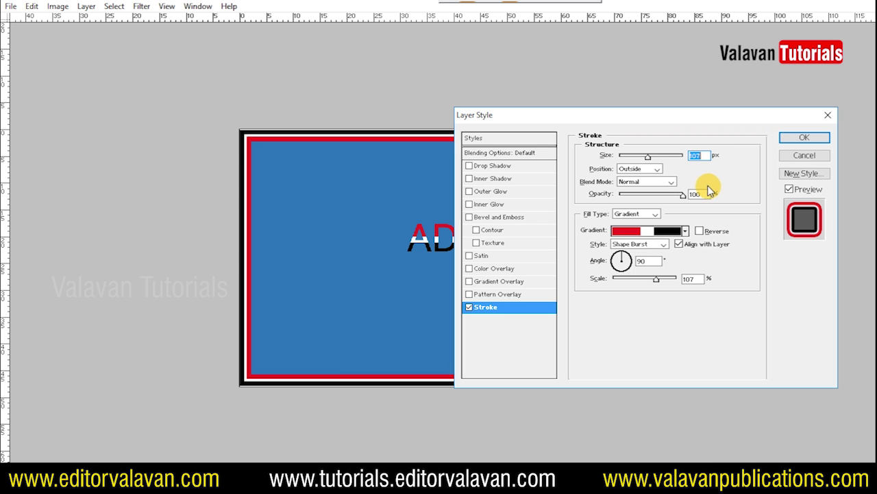
key("Return")
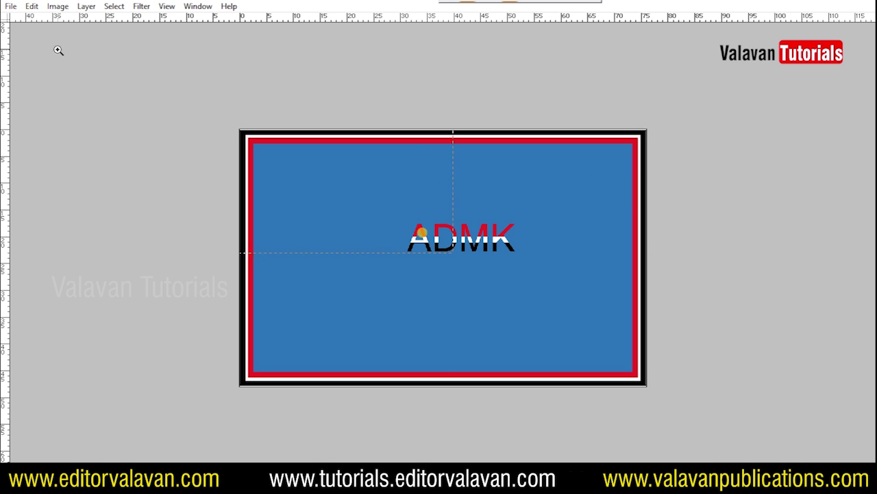
Step: Try reversing the direction of the border's stroke gradient, and leave the layer style without applying it
left_click_drag(58, 50, 118, 85)
key("ctrl+0")
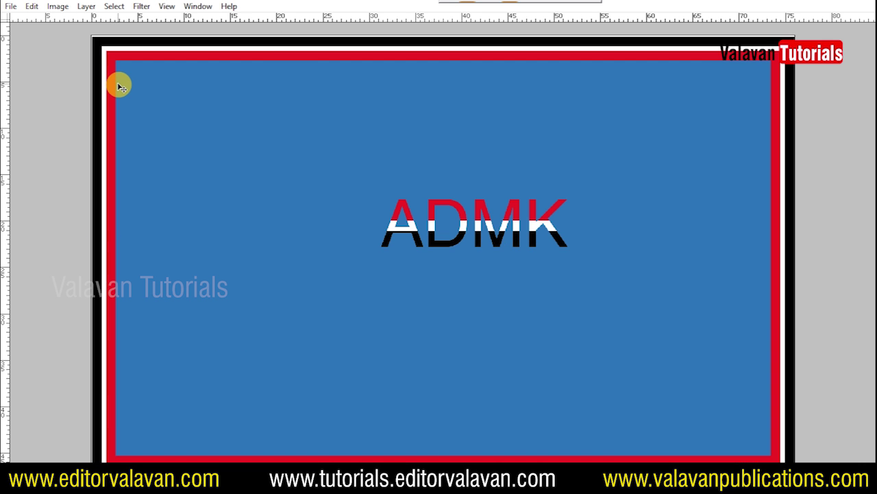
key("ctrl+minus")
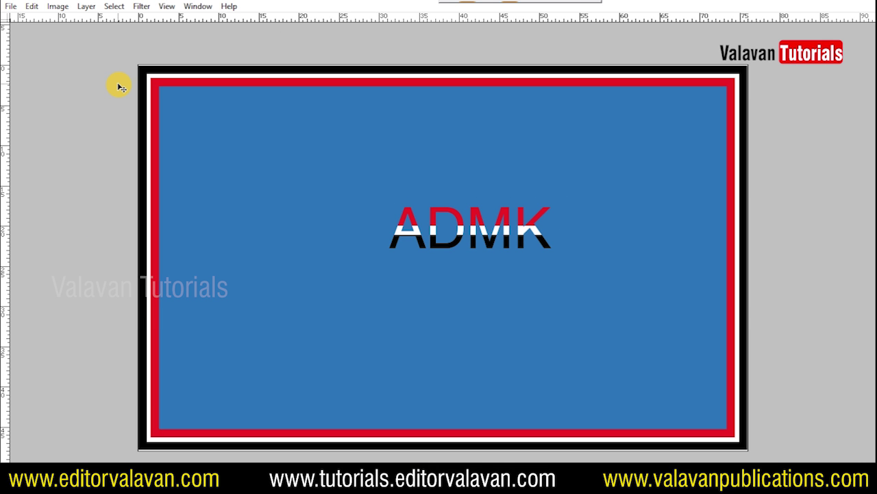
key("alt+l")
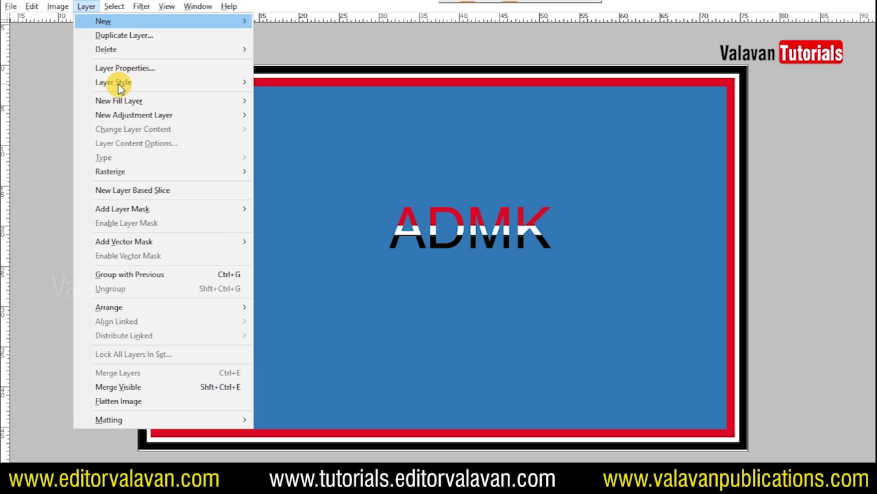
key("y")
key("k")
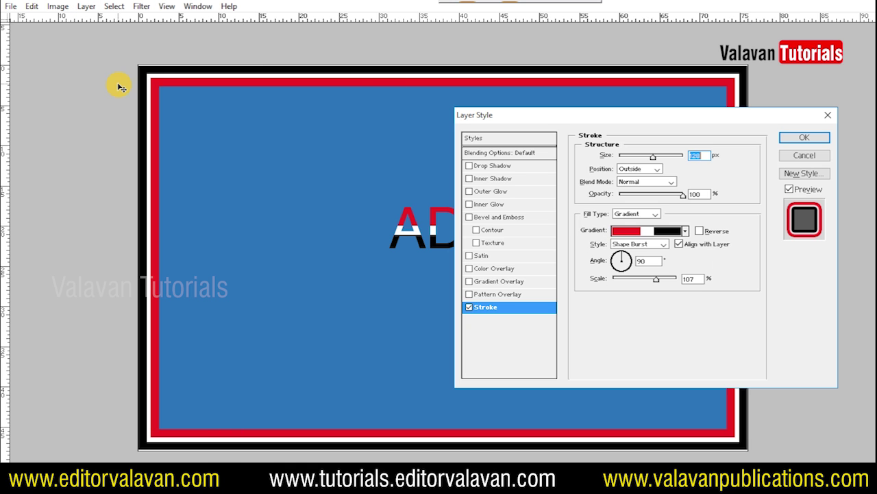
left_click(699, 231)
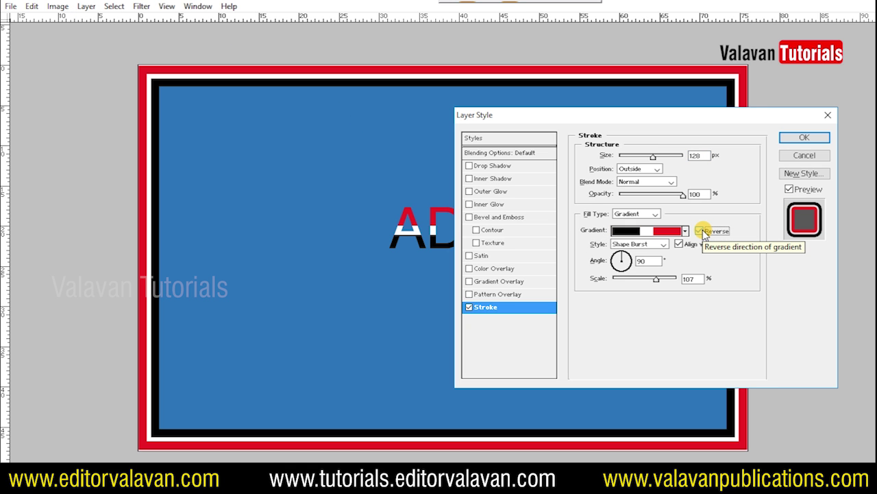
left_click(700, 231)
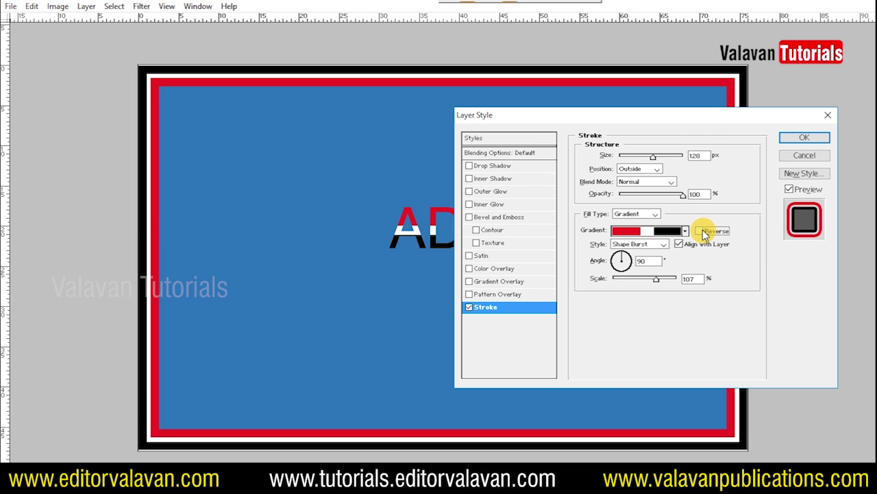
left_click(798, 154)
Step: Delete the border layer, keeping only the ADMK text and the background
right_click(618, 160)
left_click(638, 168)
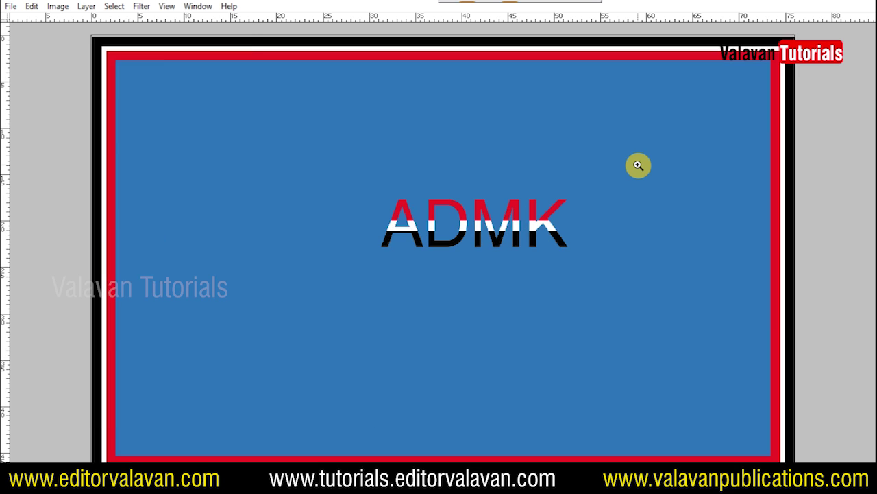
key("alt+l")
key("l")
key("l")
key("v")
right_click(480, 191)
left_click(608, 195)
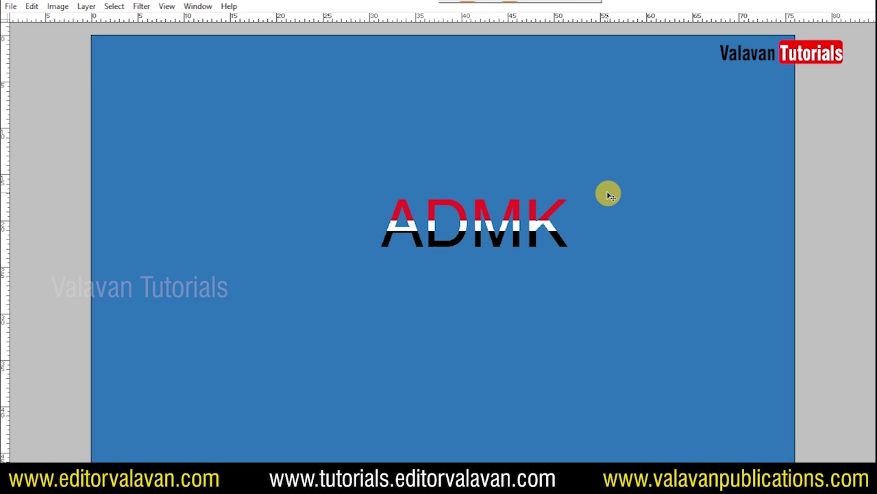
key("ctrl+minus")
key("ctrl+minus")
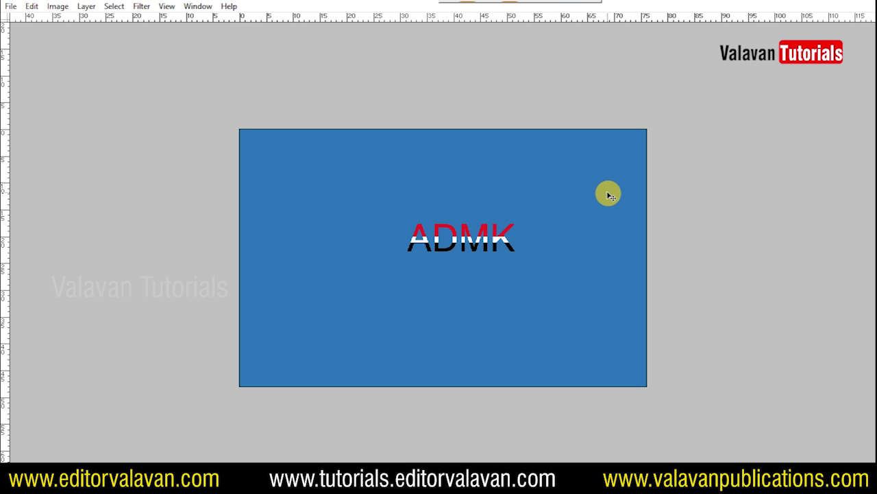
Step: Reverse the direction of the ADMK text's Gradient Overlay and apply the style
key("Tab")
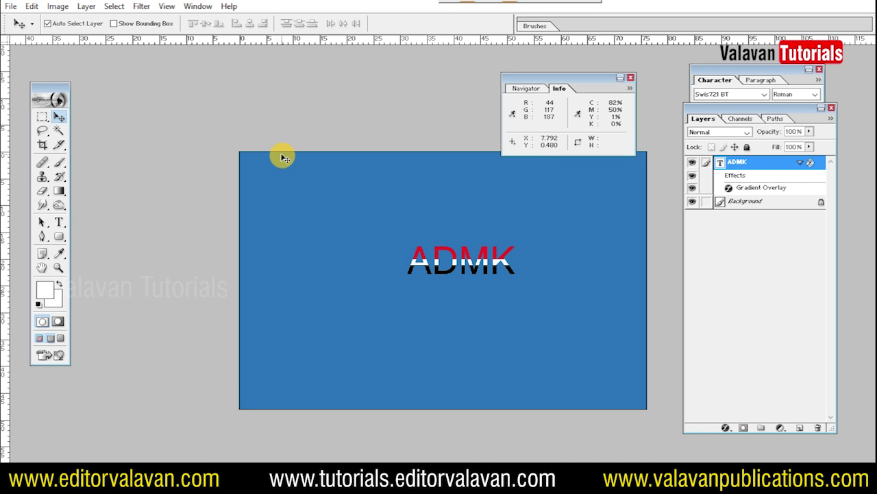
key("z")
left_click(353, 177)
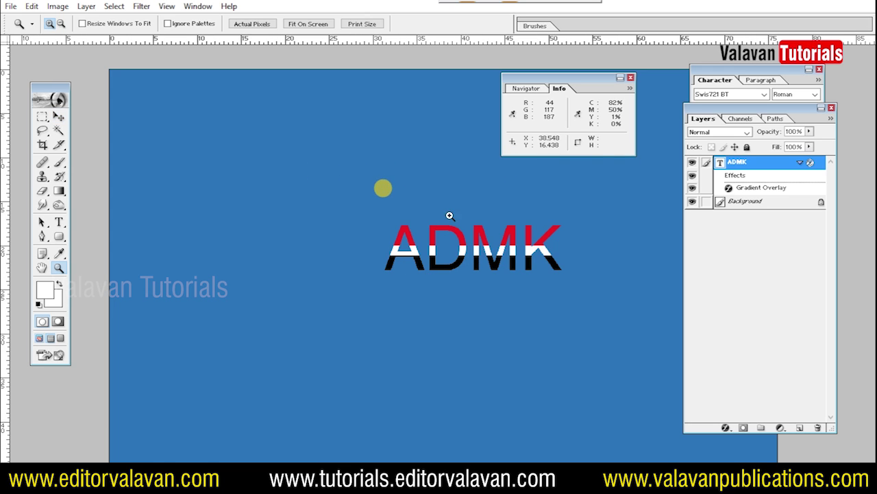
key("v")
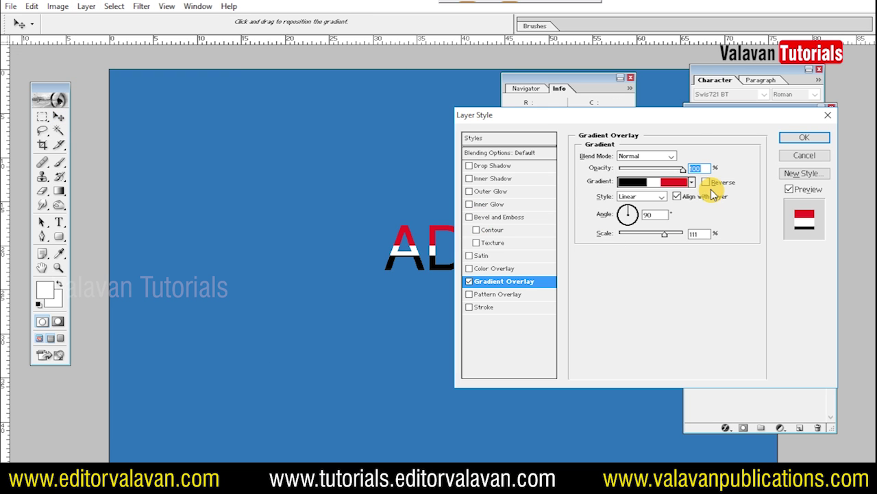
left_click(706, 183)
key("Return")
key("Tab")
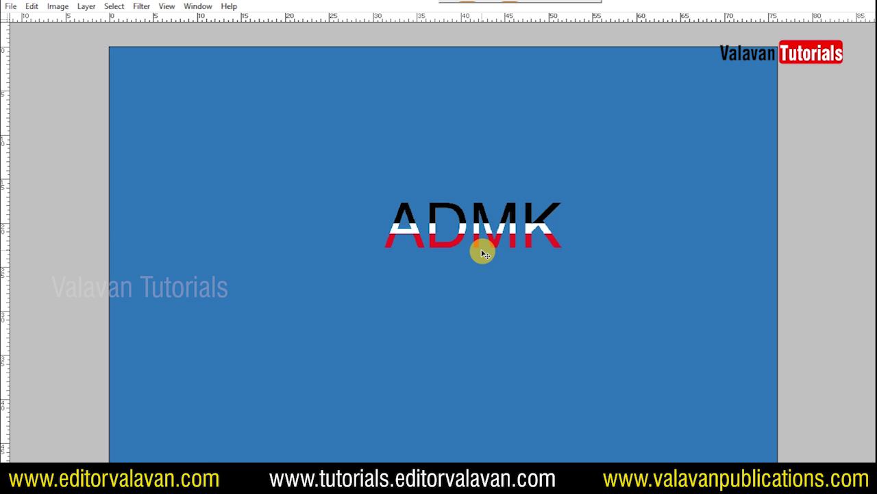
Step: Select the entire canvas and add a new empty layer directly above the background
key("Tab")
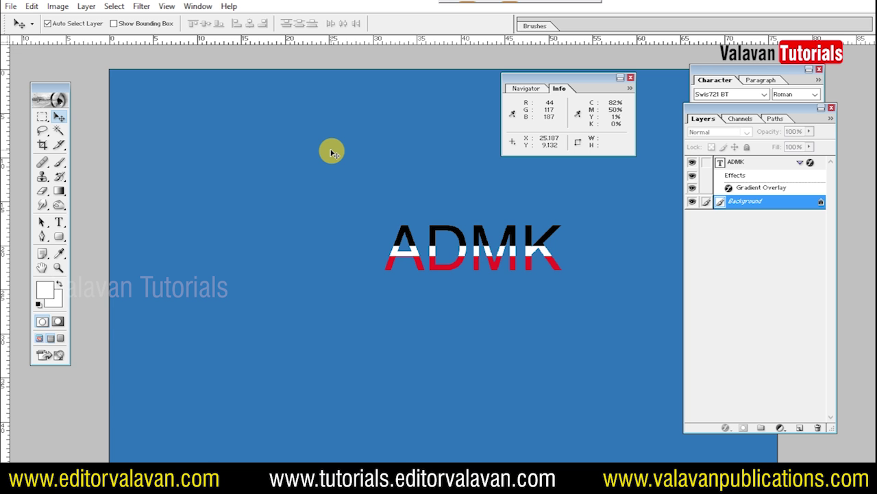
key("ctrl+a")
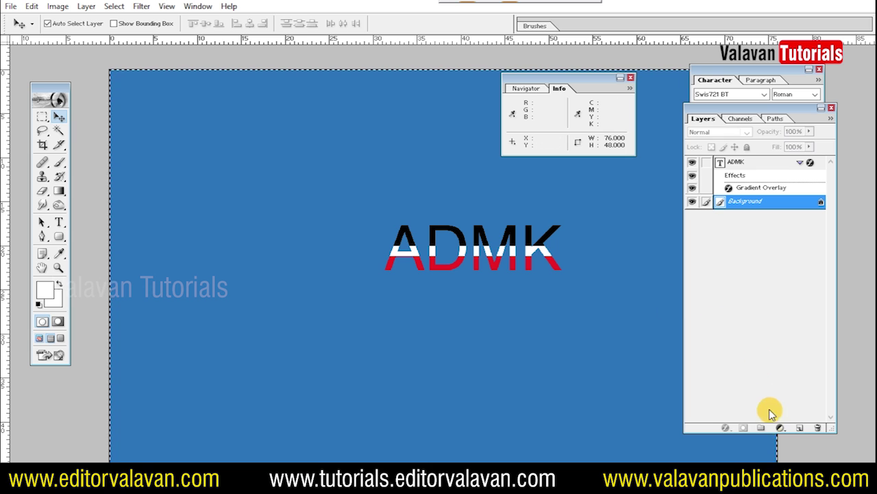
left_click(804, 428)
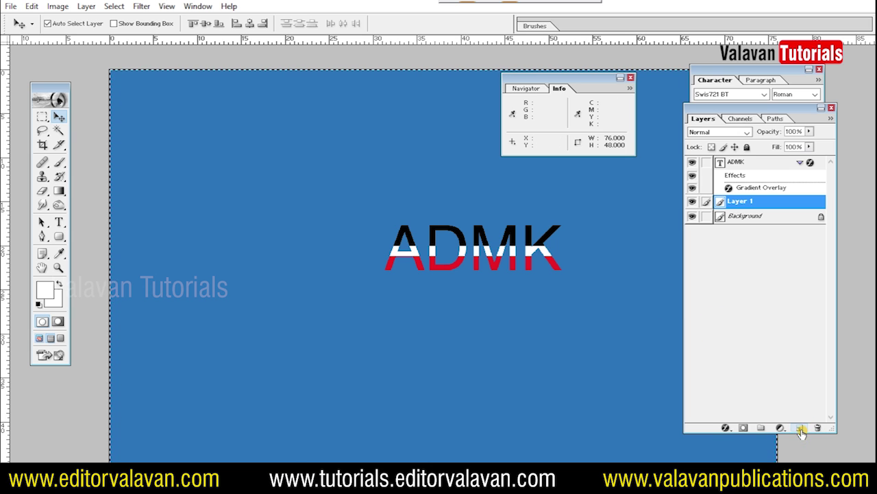
Step: Stroke the canvas selection on the new layer in white with a width of 50 and location Center
left_click(33, 7)
left_click(88, 222)
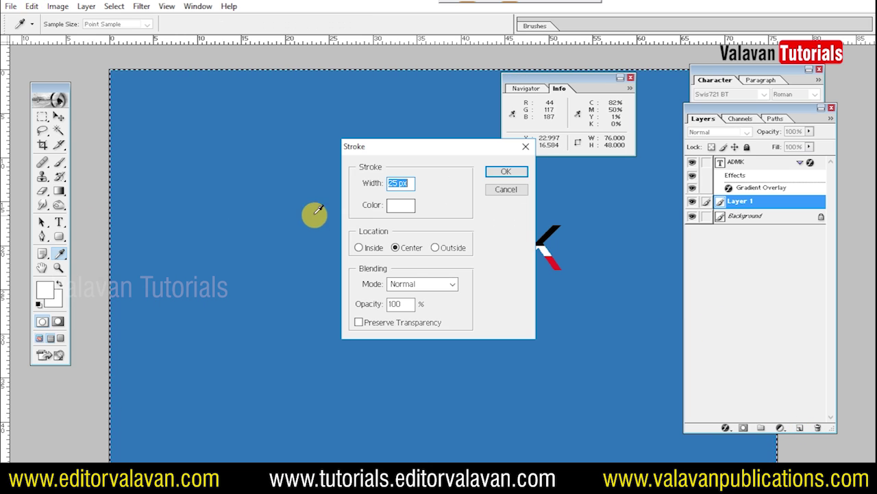
type("50")
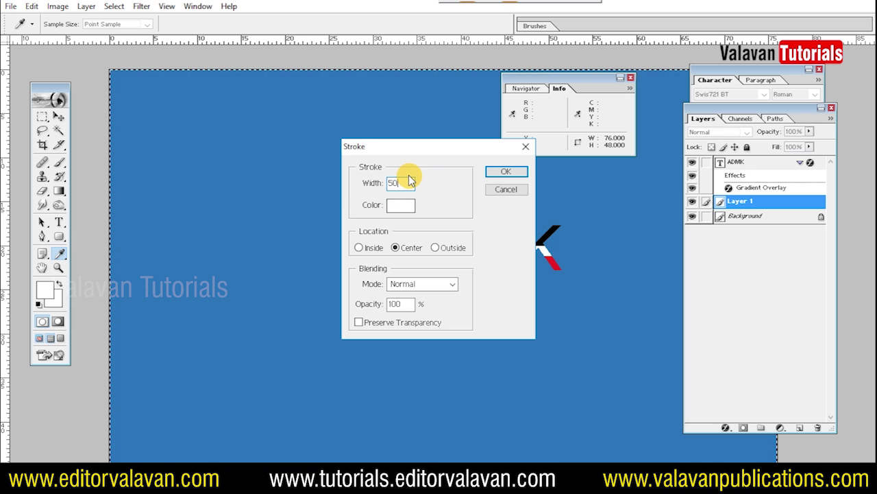
left_click(403, 250)
left_click(500, 170)
key("v")
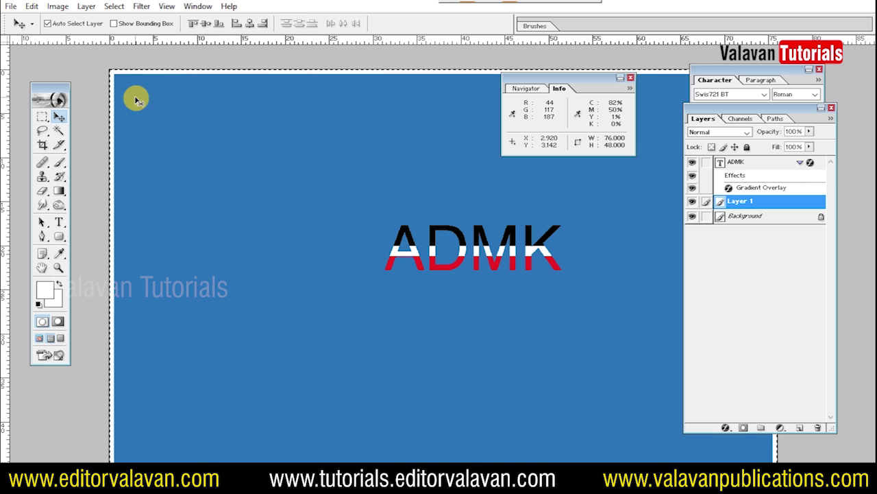
Step: Clear the canvas selection, set the foreground colour to black and recolour the border on Layer 1 with it
key("ctrl+d")
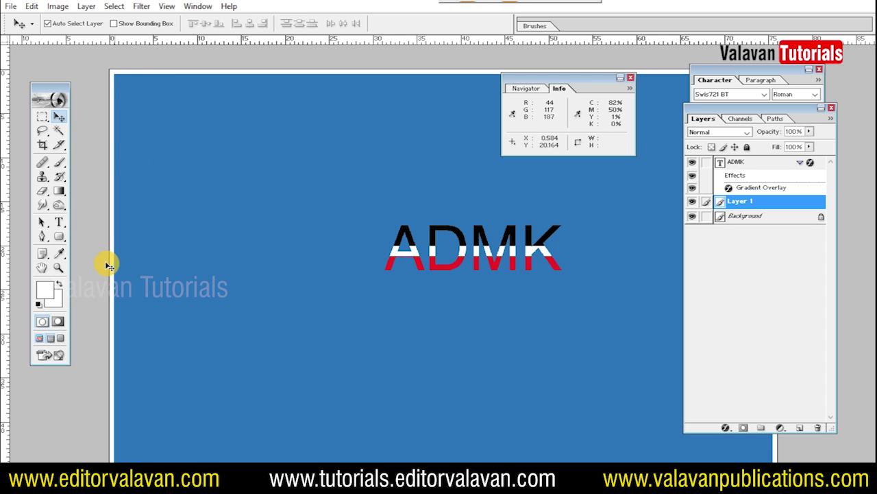
left_click(44, 288)
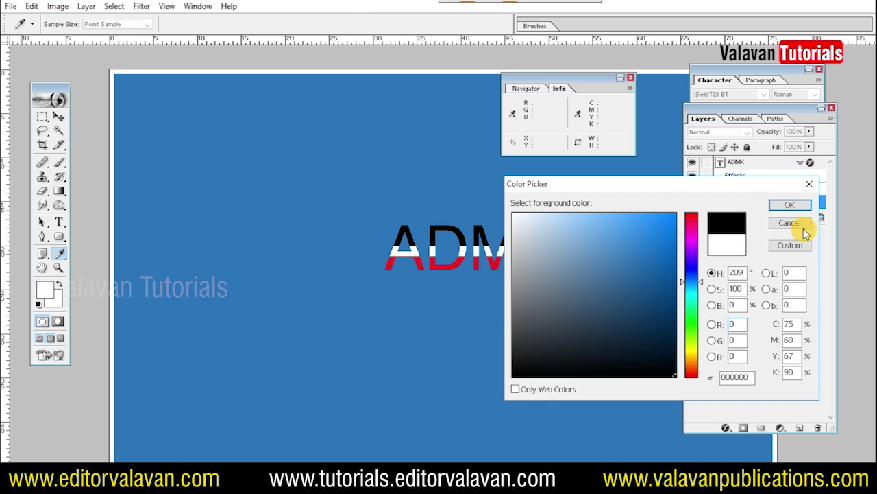
left_click(789, 205)
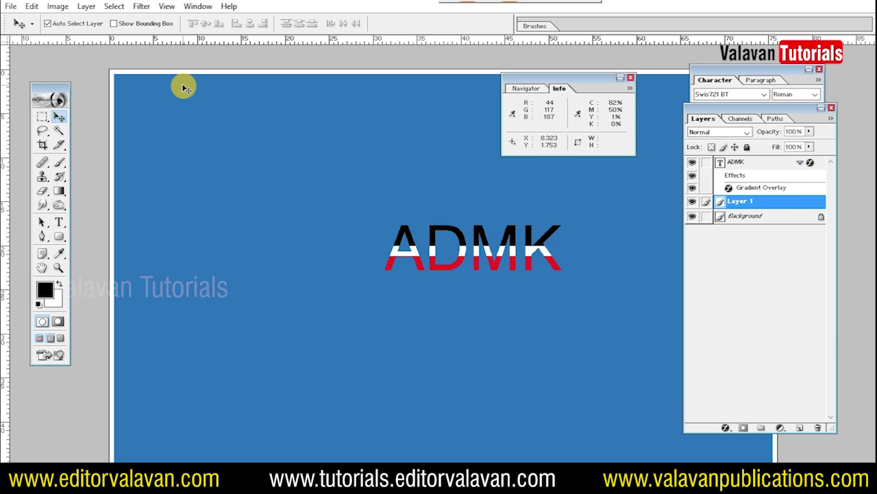
key("alt+shift+BackSpace")
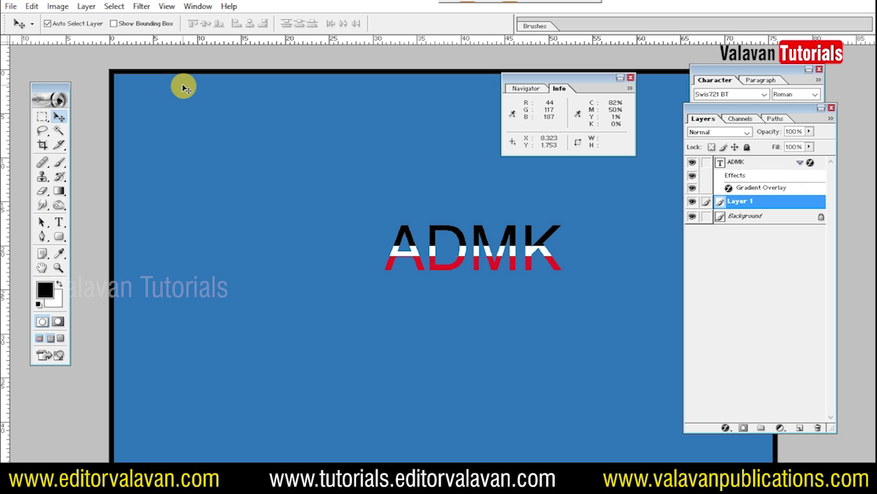
Step: Select the entire canvas and stroke it in black, centred, on a new layer above Layer 1, twice as wide as the first border
key("ctrl+a")
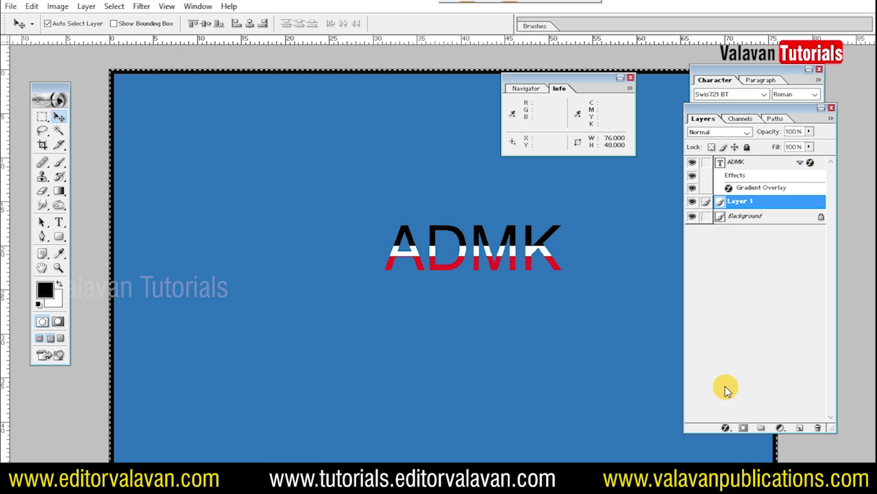
left_click(797, 429)
left_click(31, 6)
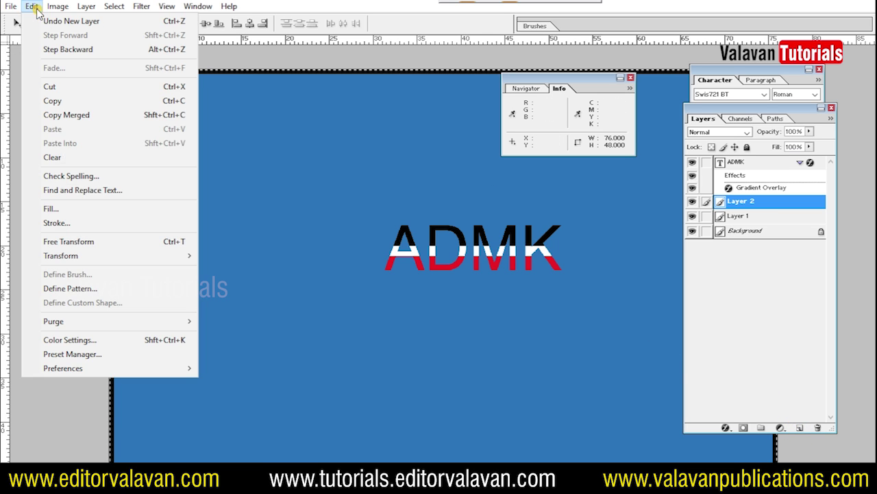
left_click(57, 223)
type("10")
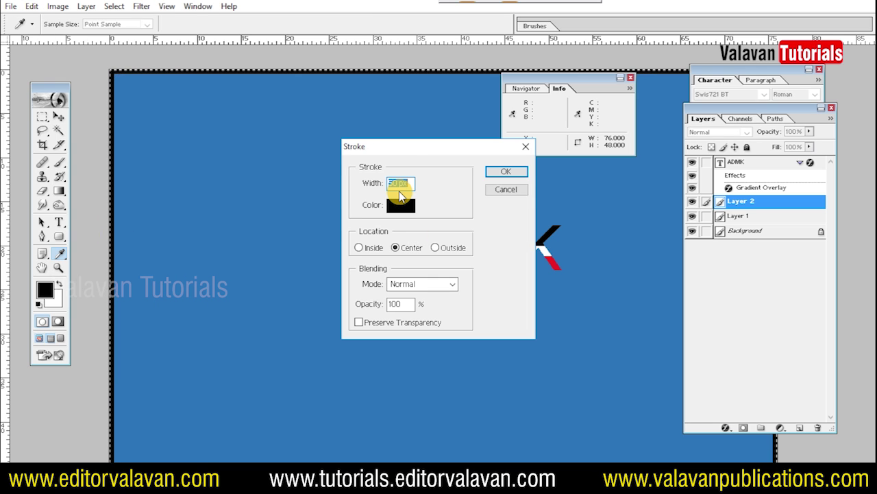
key("Return")
key("v")
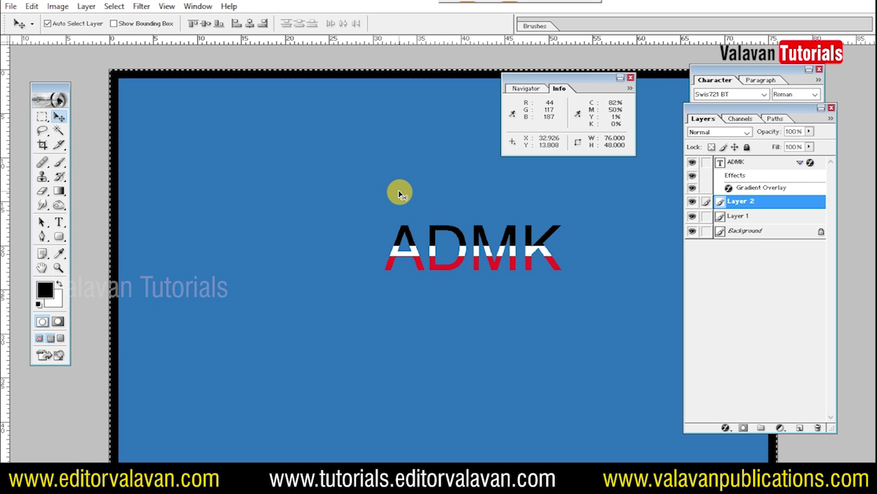
Step: Deselect, recolour the wider border on Layer 2 white and move that layer directly below Layer 1
left_click(59, 283)
key("ctrl+d")
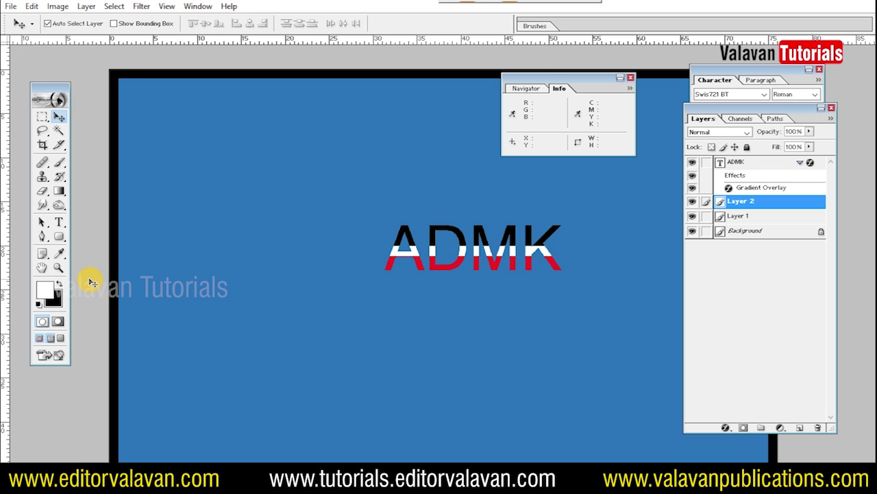
key("alt+shift+BackSpace")
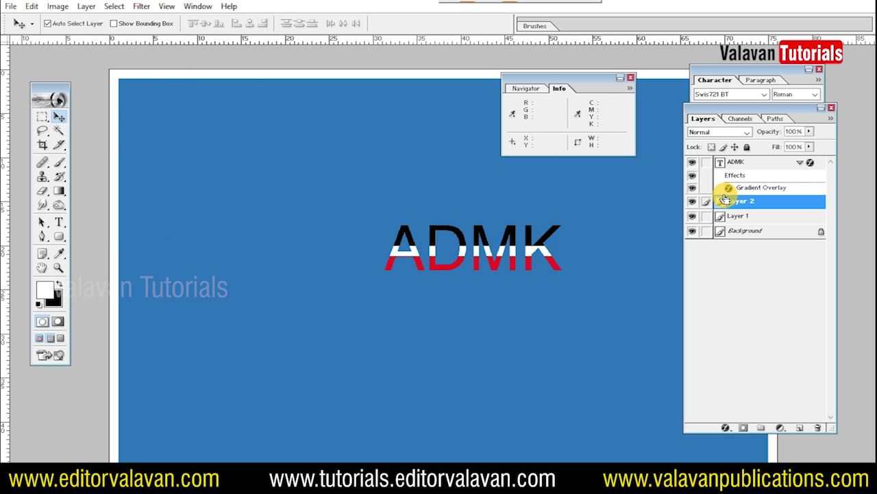
key("ctrl+bracketleft")
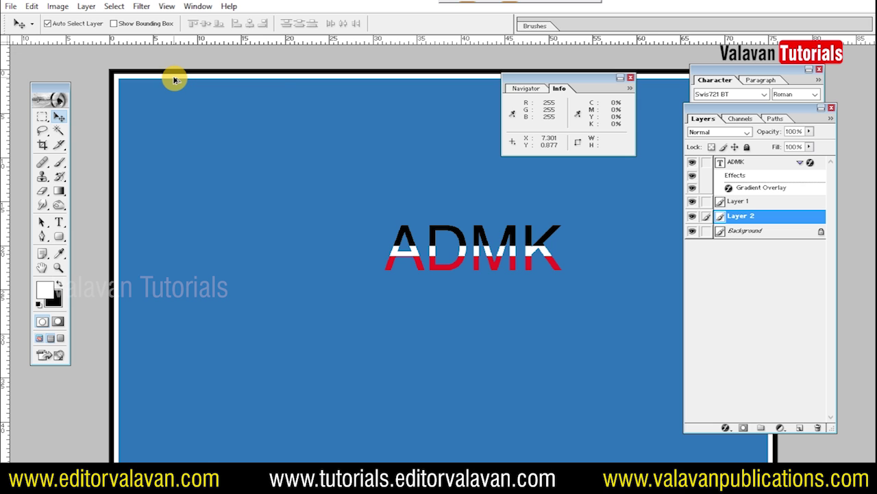
Step: Apply a red Stroke layer style to the white border layer, positioned outside, and enlarge it into a thick band
left_click(725, 426)
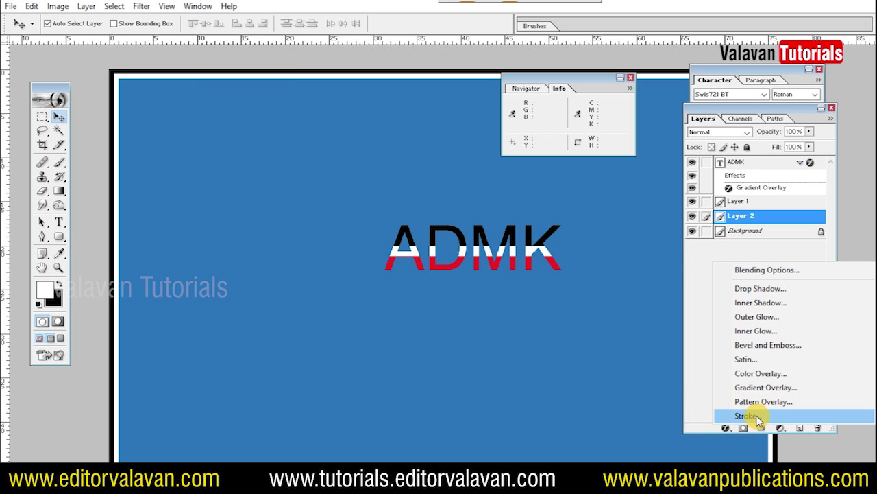
left_click(756, 415)
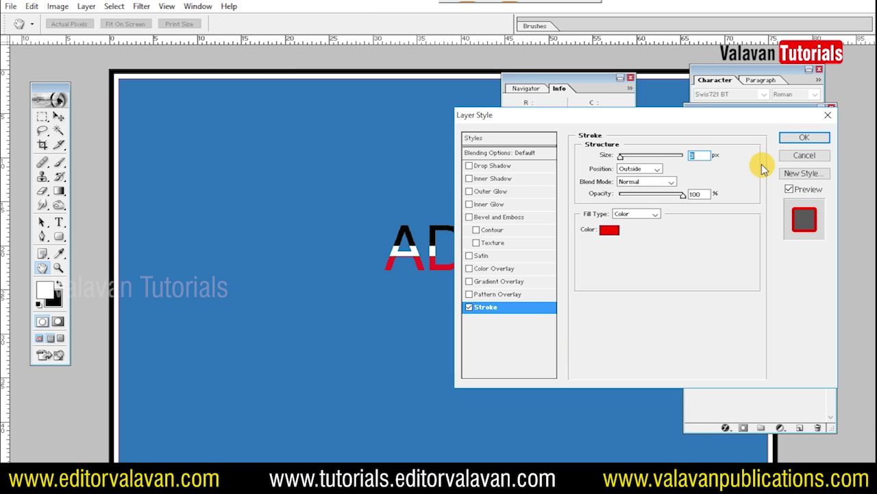
key("Up")
key("Up")
key("Up")
key("Up")
key("Up")
key("Up")
key("Up")
key("Up")
key("Up")
key("Up")
key("Up")
key("Up")
key("Up")
key("Up")
key("Up")
key("Up")
key("Up")
key("Up")
key("Up")
key("Up")
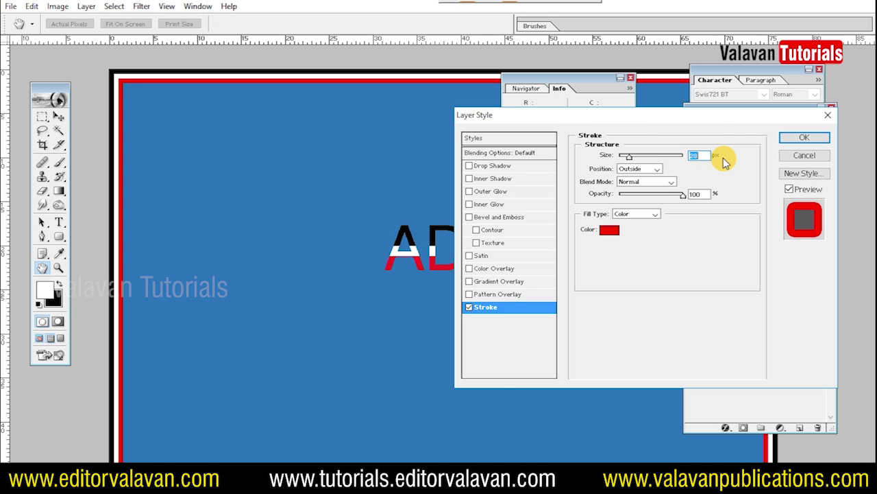
key("Return")
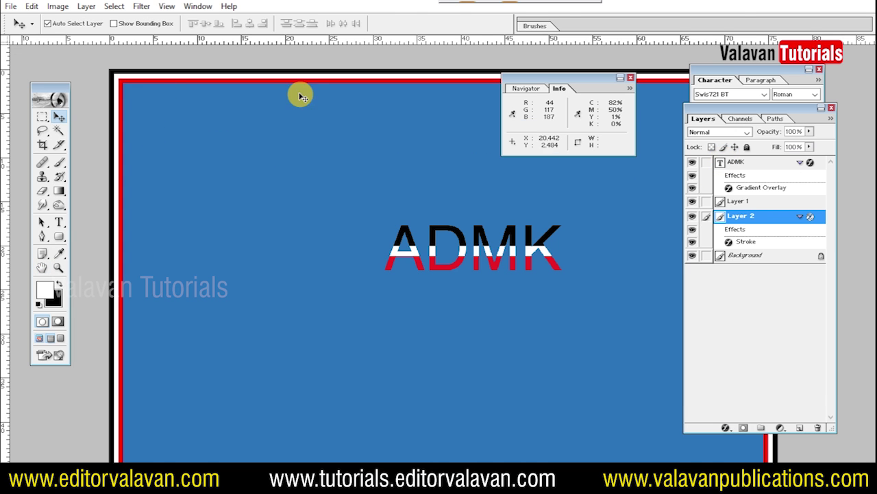
Step: Undo the red Stroke style on the white border layer
key("Tab")
right_click(530, 174)
left_click(549, 180)
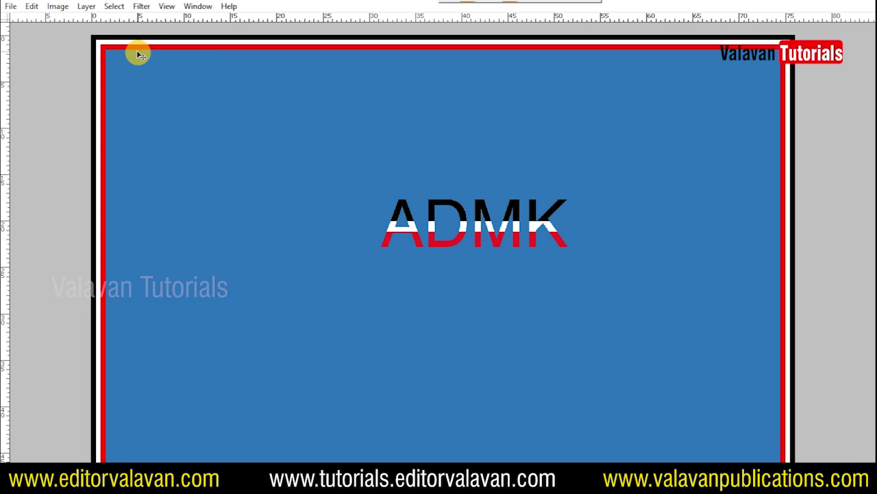
key("ctrl+z")
left_click_drag(132, 42, 139, 46)
key("ctrl+z")
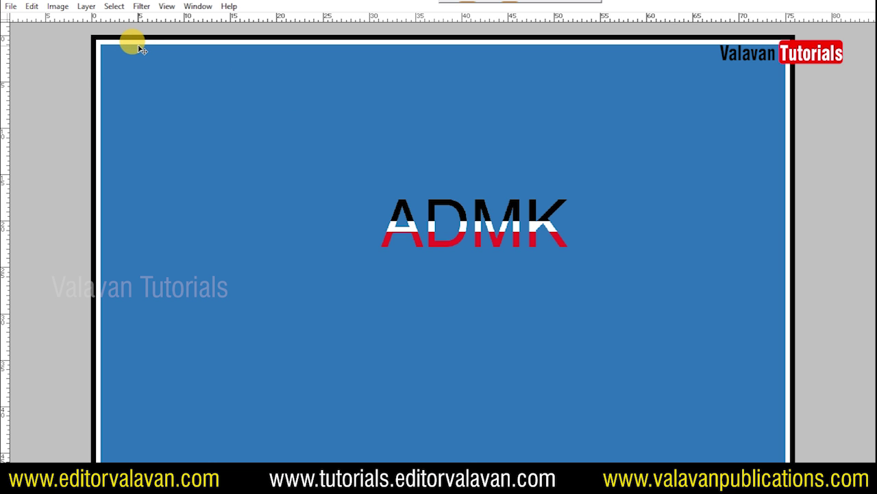
Step: Add a new layer above Layer 2 and stroke the entire canvas on it in white, wider than both existing borders
key("Tab")
left_click(800, 427)
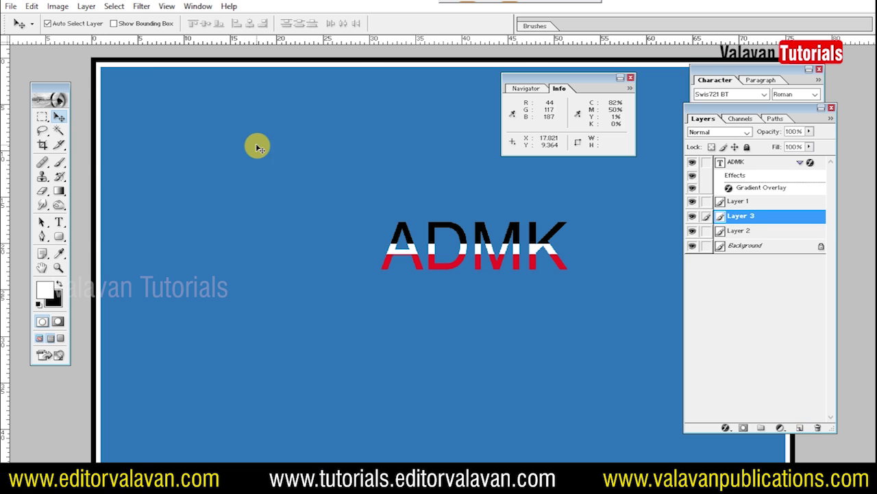
key("ctrl+a")
left_click(32, 6)
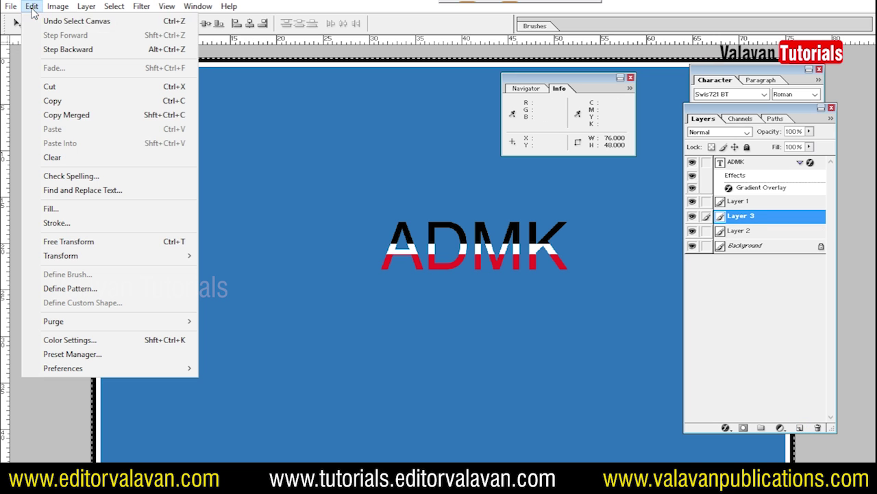
left_click(88, 223)
type("15")
key("Return")
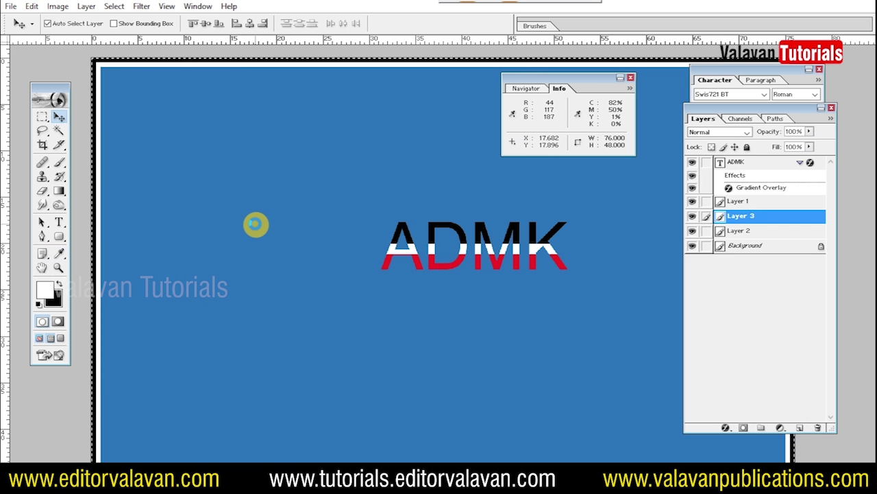
Step: Deselect, recolour the widest border pure red (RGB 255, 0, 0) and place its layer beneath the white border layer
left_click(47, 289)
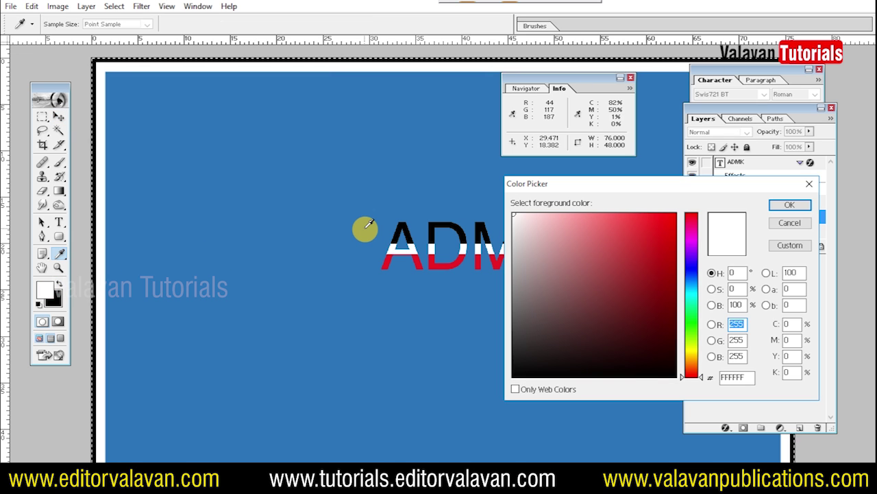
key("Tab")
type("0")
key("Tab")
type("0")
key("Return")
key("v")
key("ctrl+d")
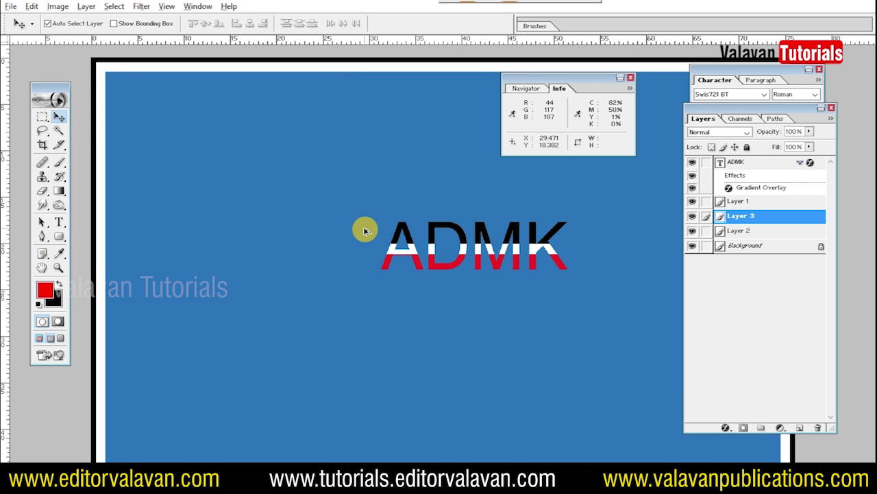
key("alt+shift+BackSpace")
key("Tab")
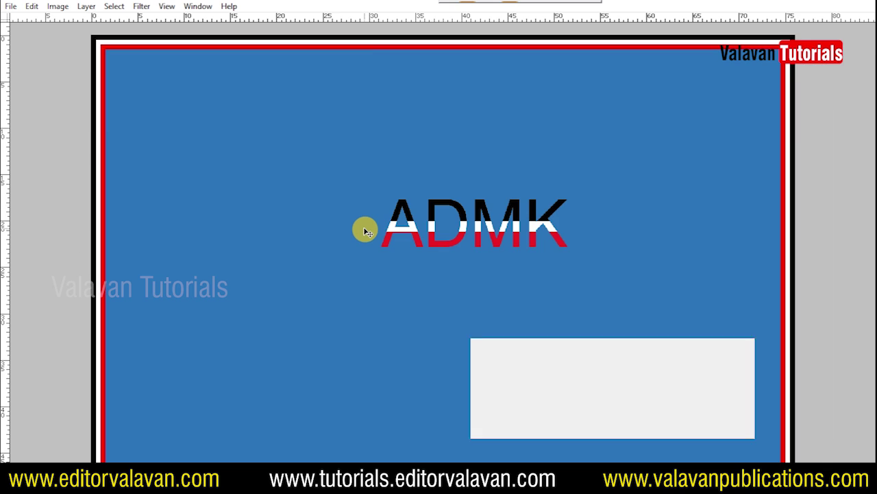
key("ctrl+minus")
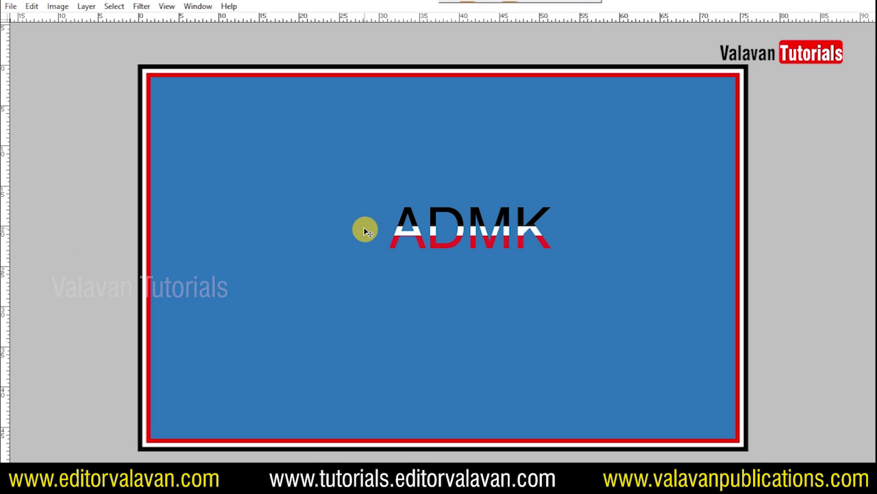